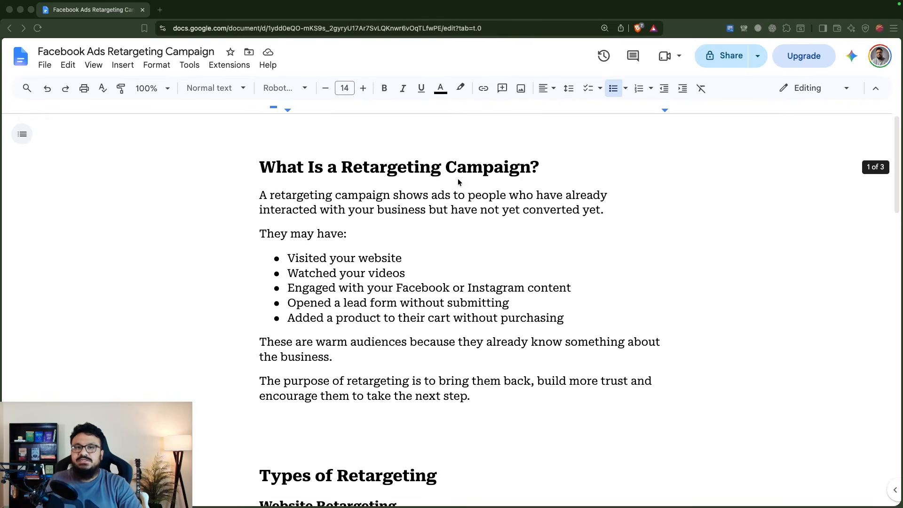
# Review the document's explanation of what a retargeting campaign is and which warm audiences it covers
pyautogui.click(461, 196)
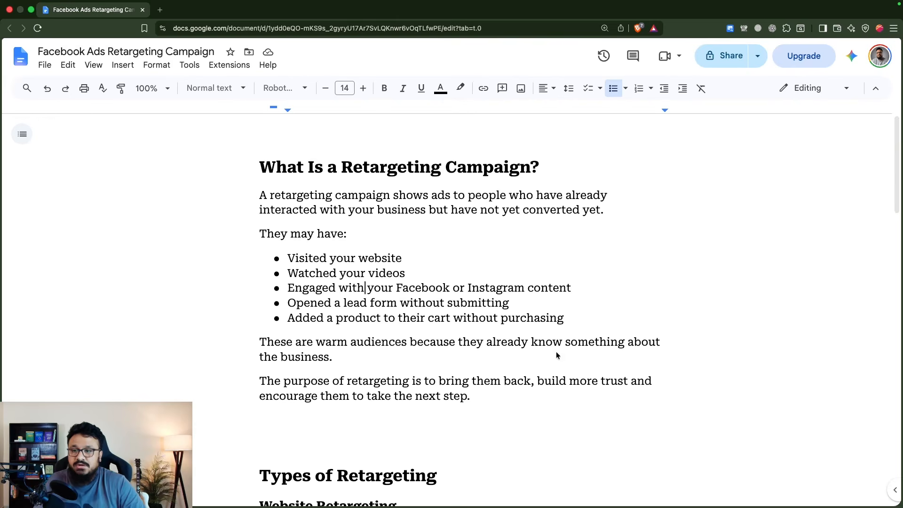
pyautogui.moveTo(565, 324); pyautogui.dragTo(277, 322)
pyautogui.moveTo(289, 320); pyautogui.dragTo(560, 325)
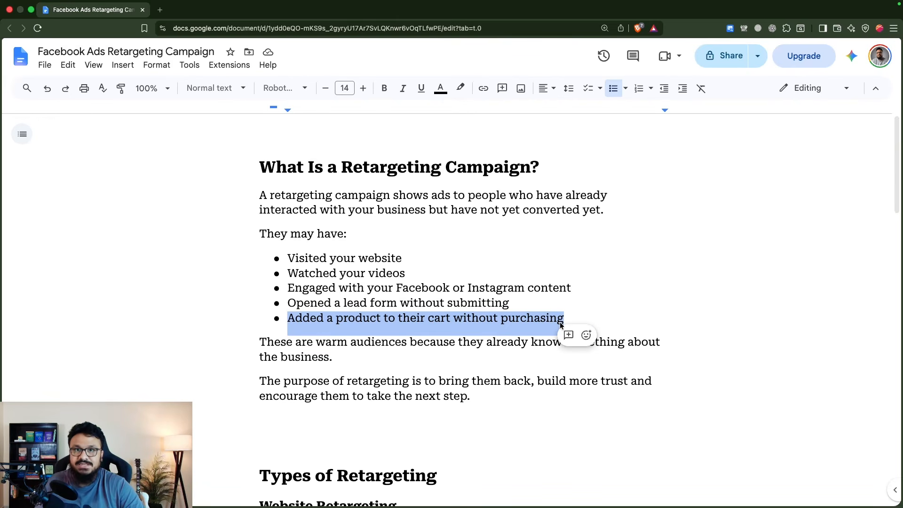
pyautogui.click(418, 342)
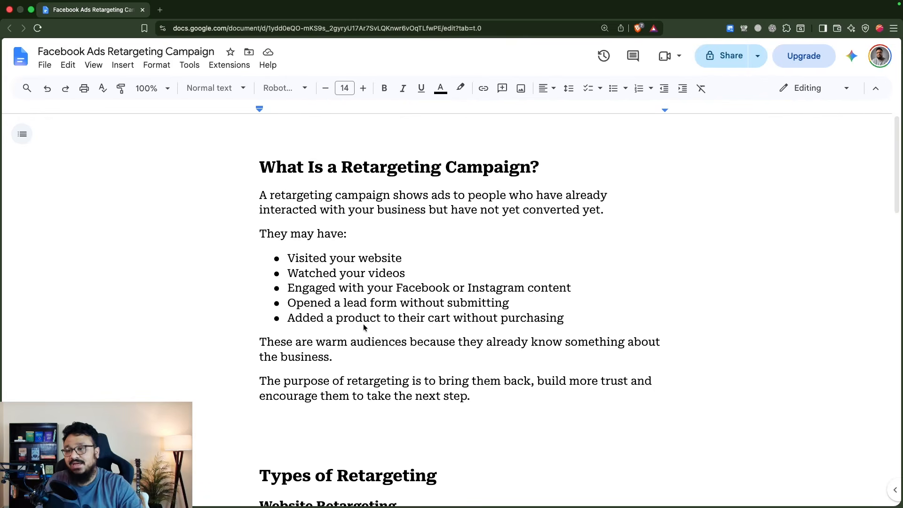
pyautogui.scroll(-2, 380, 342)
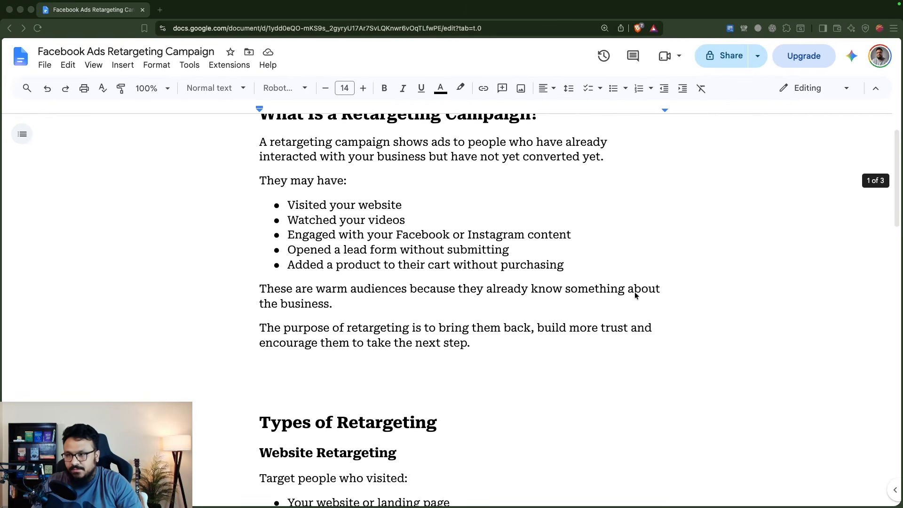
pyautogui.scroll(-4, 378, 287)
pyautogui.scroll(-2, 374, 281)
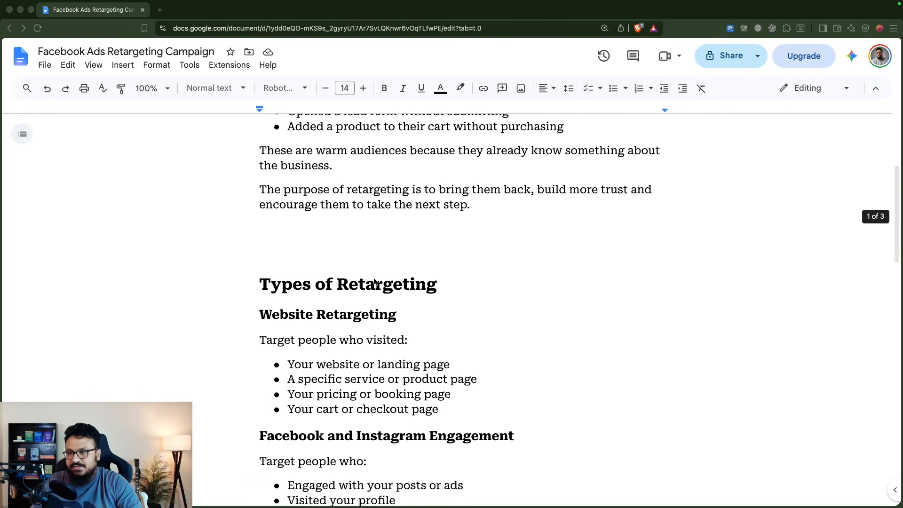
# Read through the types of retargeting, from website and engagement audiences to lead form, customer list and ecommerce
pyautogui.scroll(-7, 375, 281)
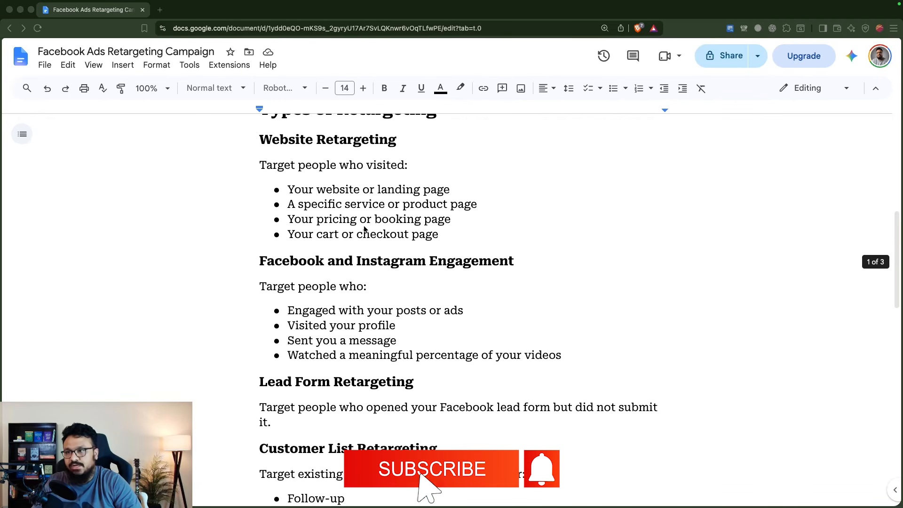
pyautogui.scroll(-1, 362, 230)
pyautogui.scroll(-3, 359, 233)
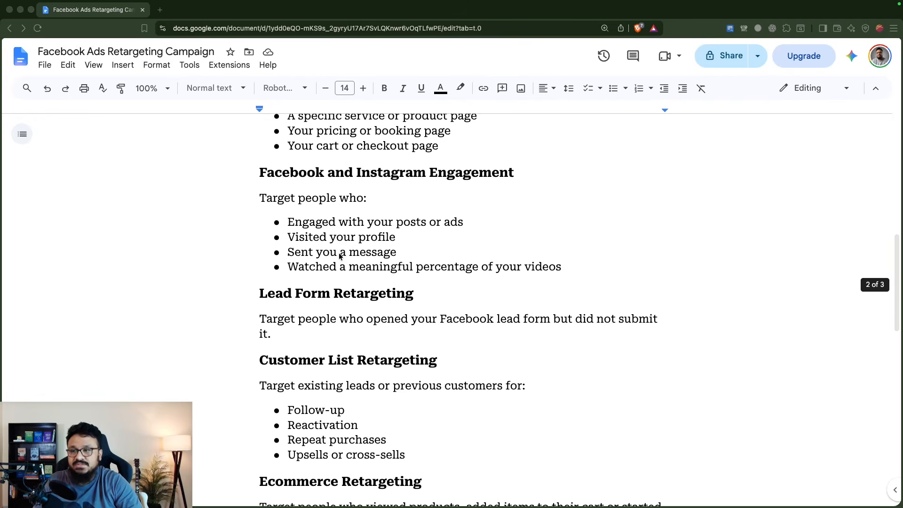
pyautogui.scroll(-2, 348, 258)
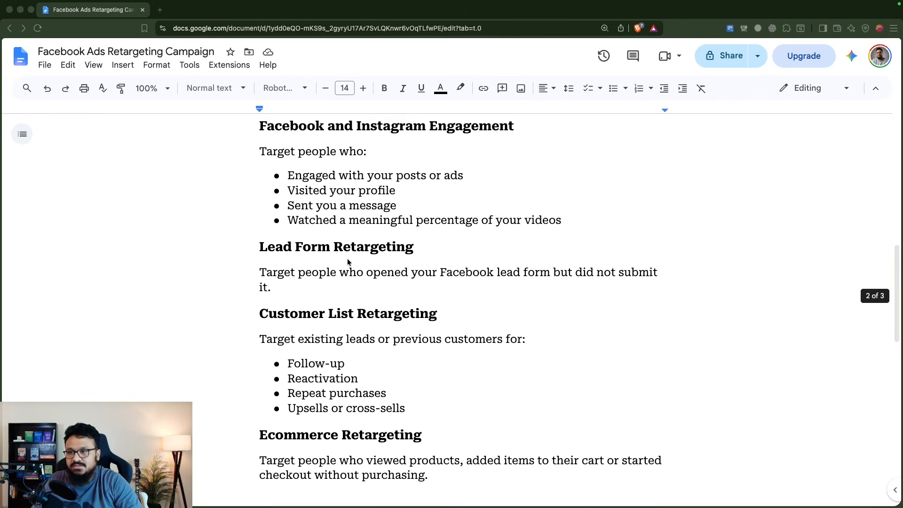
pyautogui.scroll(-1, 347, 258)
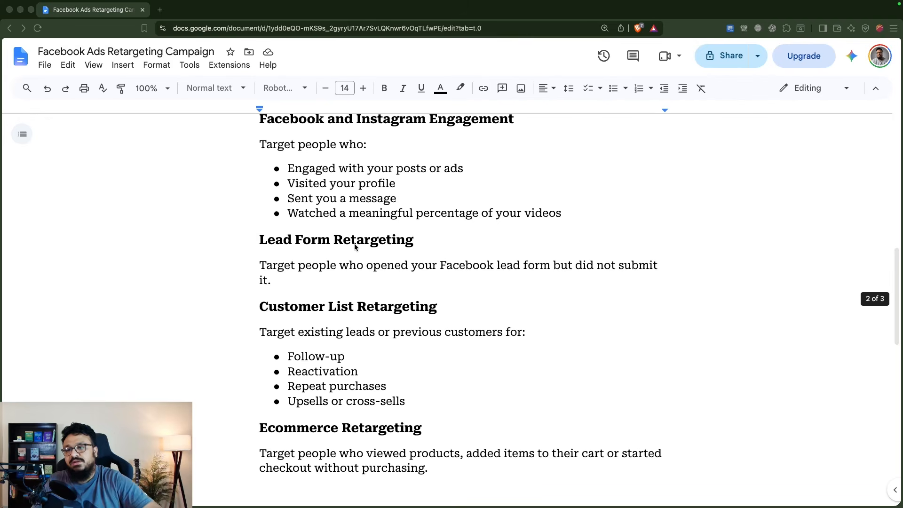
pyautogui.scroll(-1, 330, 273)
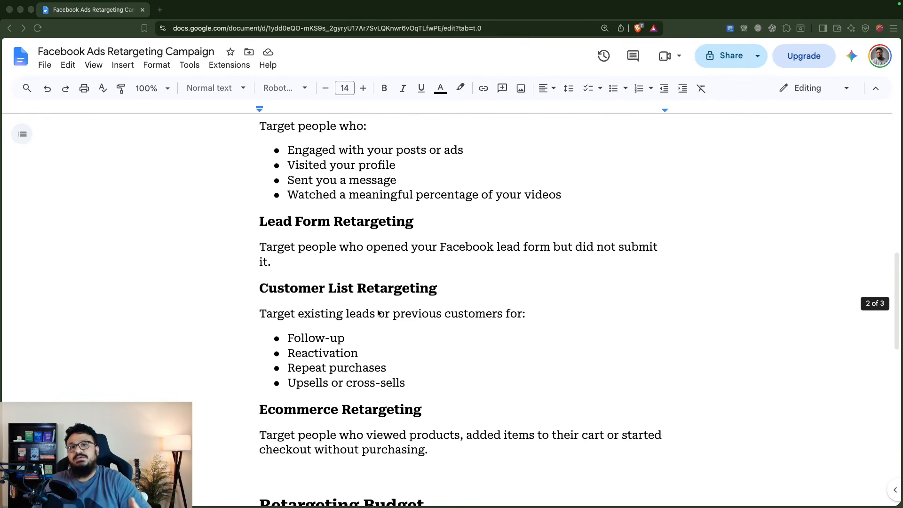
pyautogui.scroll(-5, 402, 329)
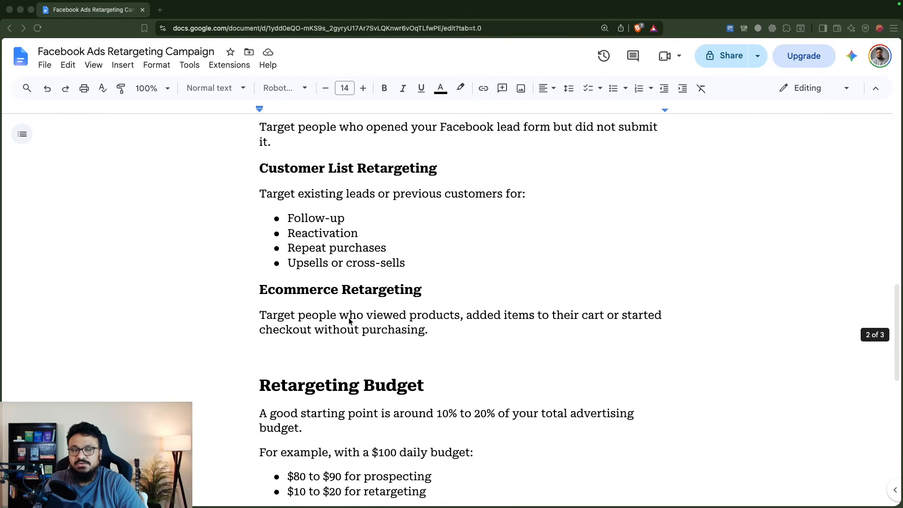
# Read the Retargeting Budget section and continue to the Types of Retargeting Ads list
pyautogui.scroll(-6, 350, 320)
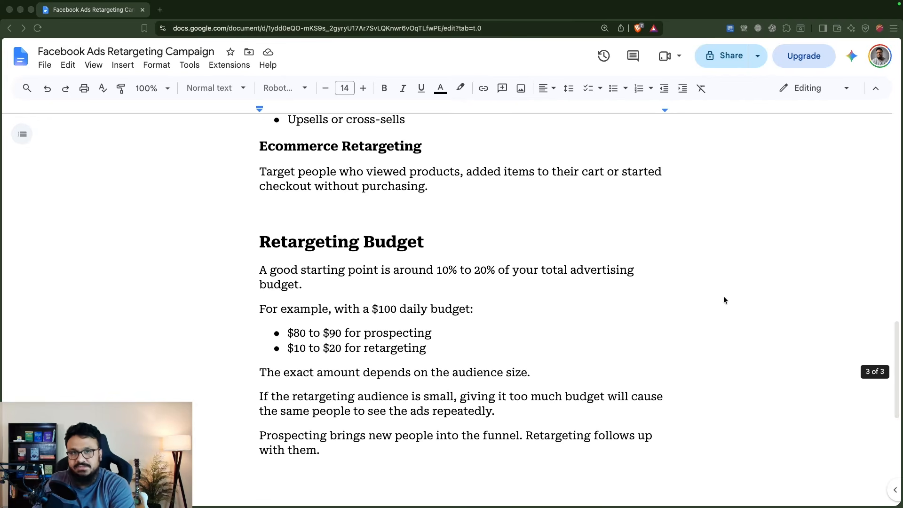
pyautogui.scroll(-2, 388, 366)
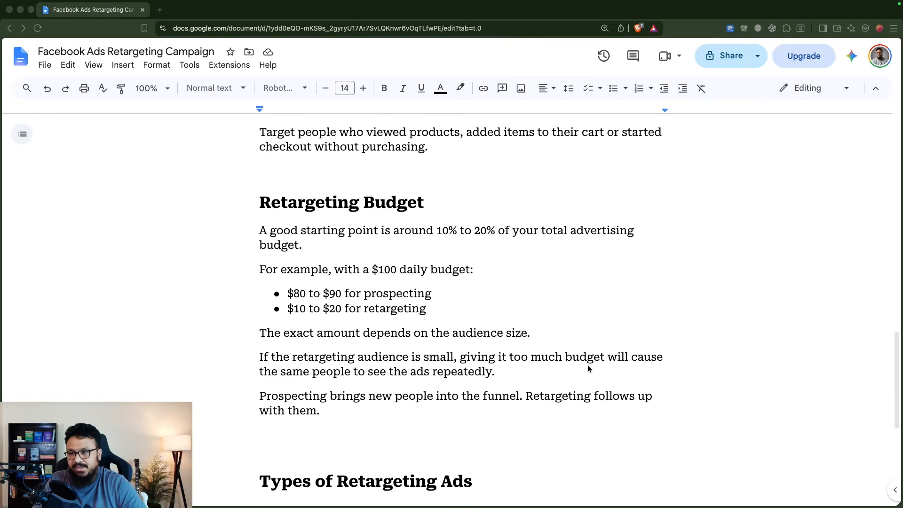
pyautogui.scroll(-5, 517, 212)
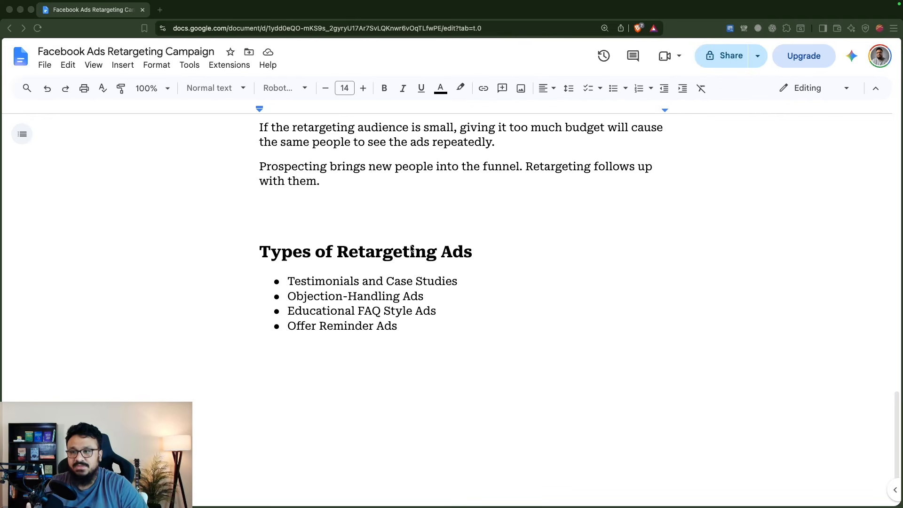
# Examine each item under Types of Retargeting Ads, highlighting the ad styles from testimonials to offer reminders
pyautogui.click(393, 297)
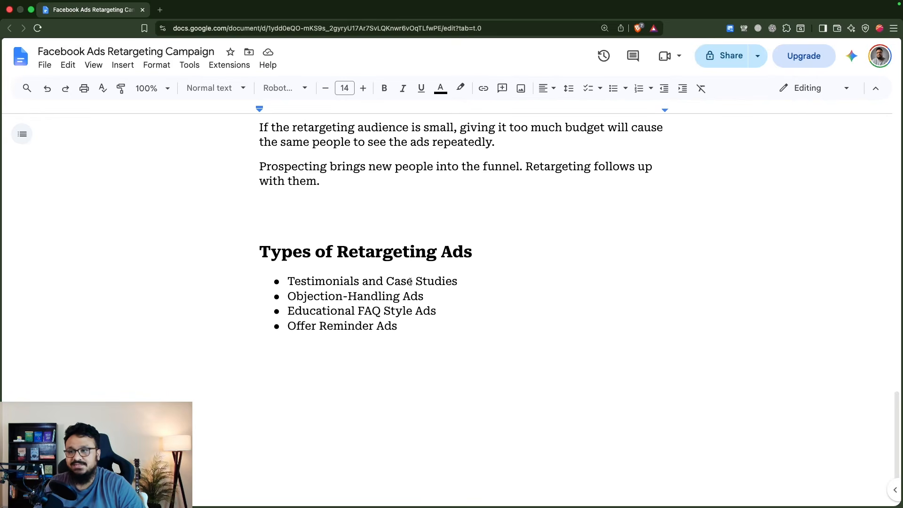
pyautogui.moveTo(386, 282); pyautogui.dragTo(502, 266)
pyautogui.moveTo(296, 296); pyautogui.dragTo(410, 298)
pyautogui.moveTo(279, 312); pyautogui.dragTo(452, 315)
pyautogui.click(452, 314)
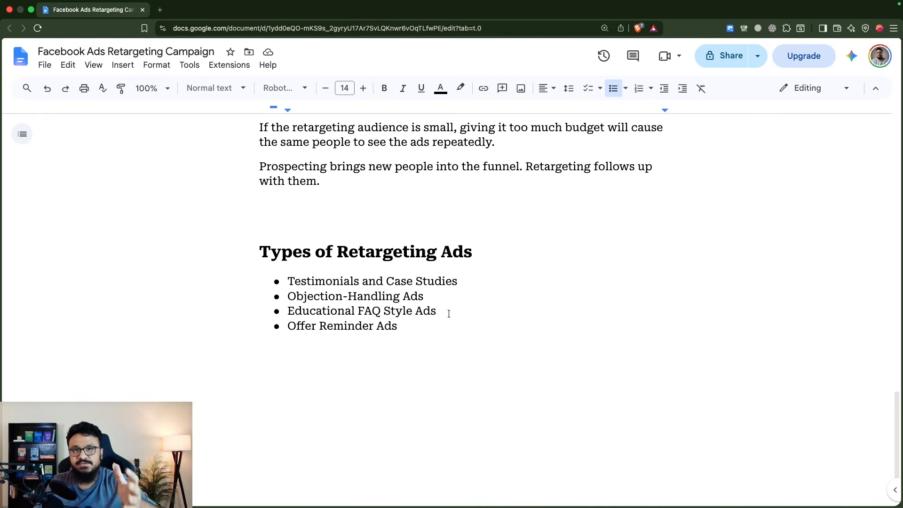
pyautogui.moveTo(445, 314); pyautogui.dragTo(283, 312)
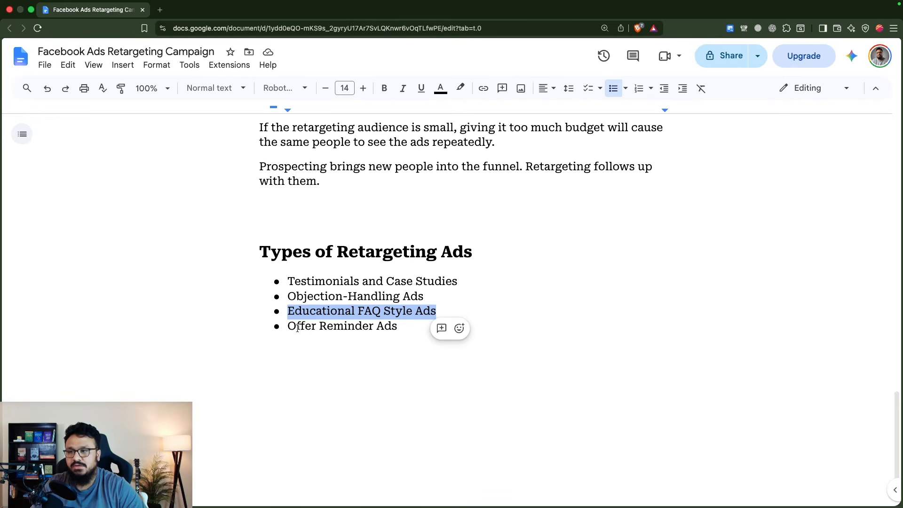
pyautogui.moveTo(287, 326); pyautogui.dragTo(394, 326)
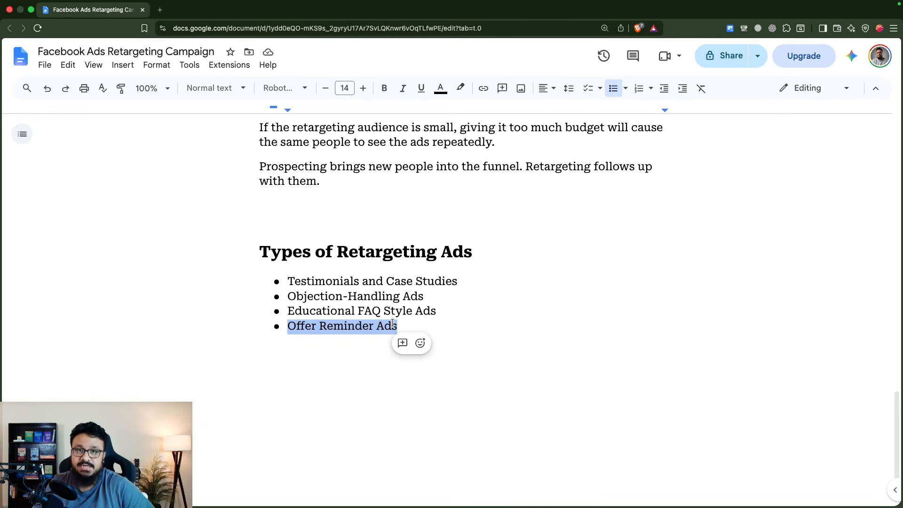
pyautogui.click(392, 325)
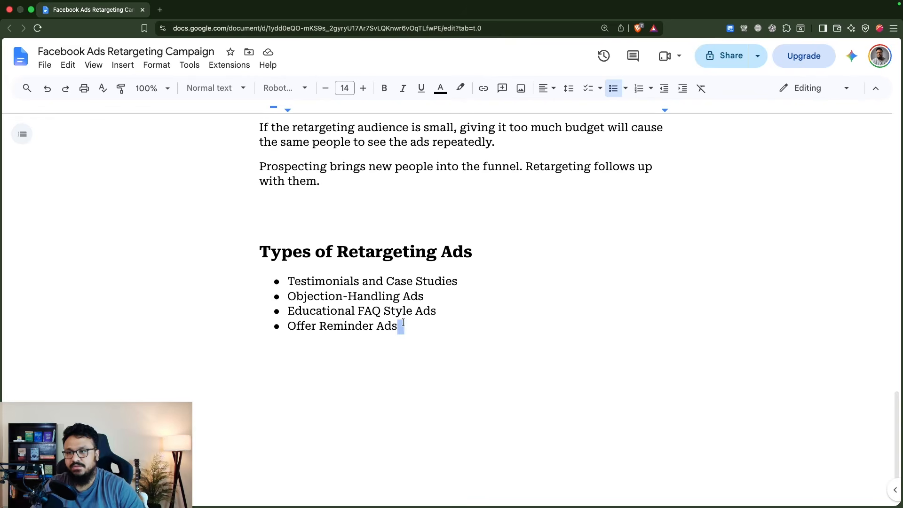
pyautogui.moveTo(403, 326); pyautogui.dragTo(285, 284)
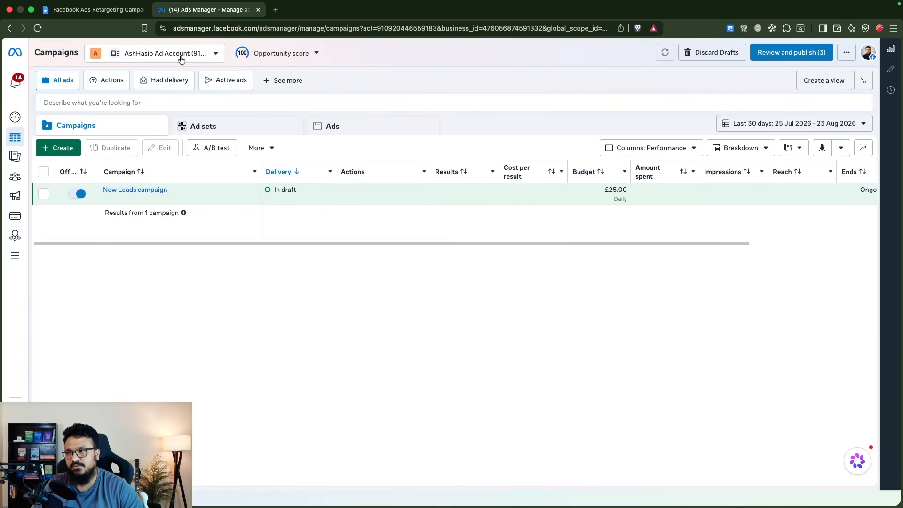
# Create a new auction campaign in Ads Manager with the Leads objective
pyautogui.moveTo(127, 189)
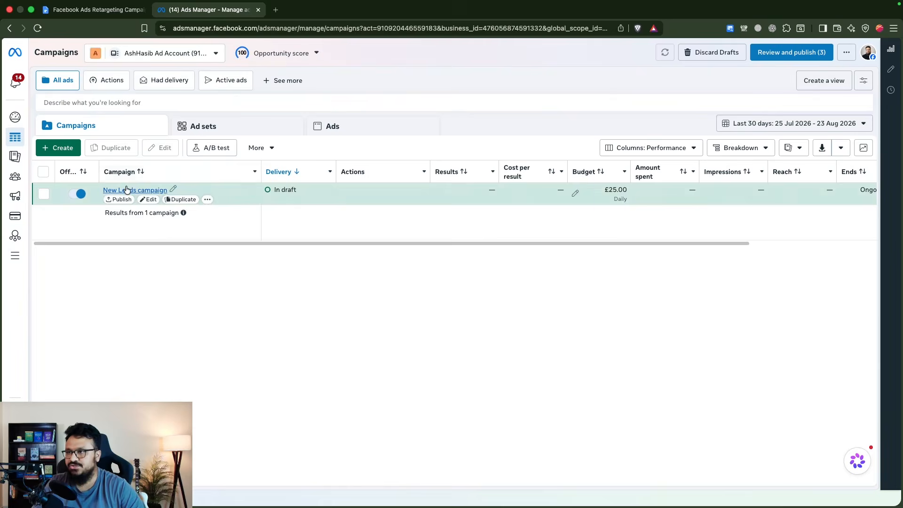
pyautogui.click(66, 149)
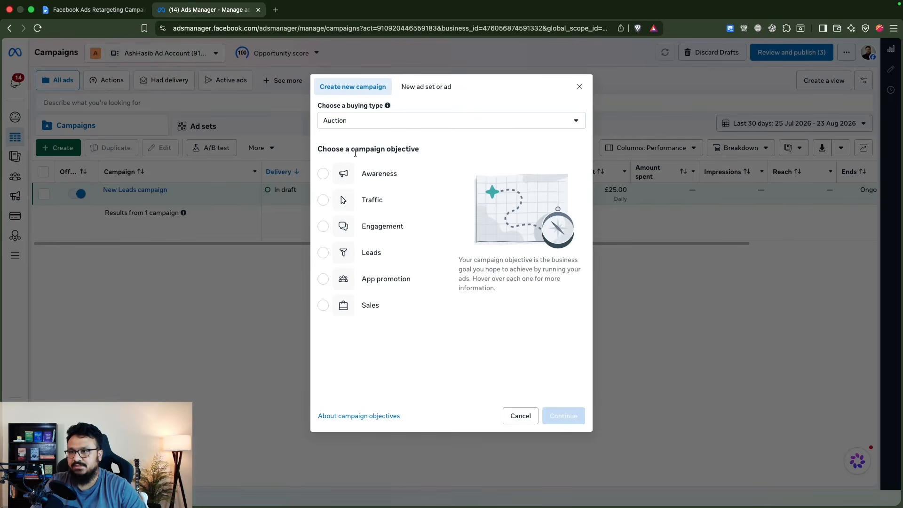
pyautogui.moveTo(338, 256)
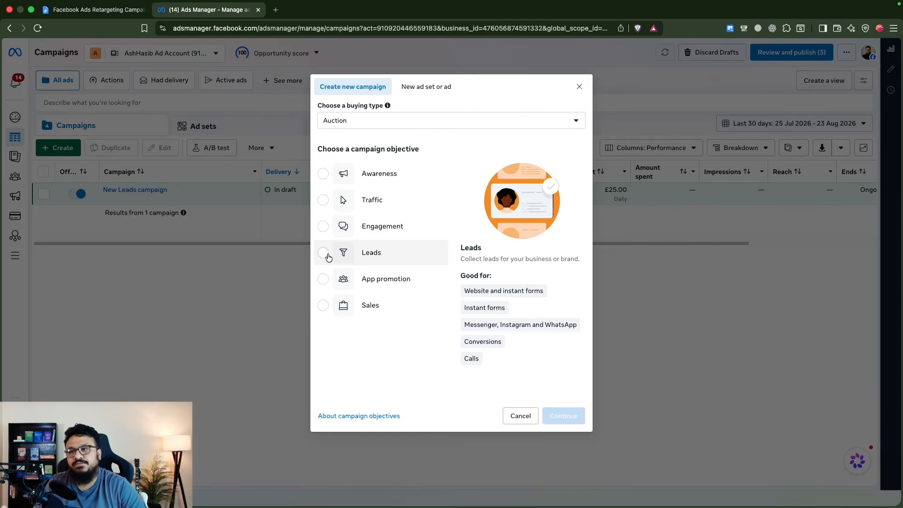
pyautogui.click(353, 264)
pyautogui.click(557, 417)
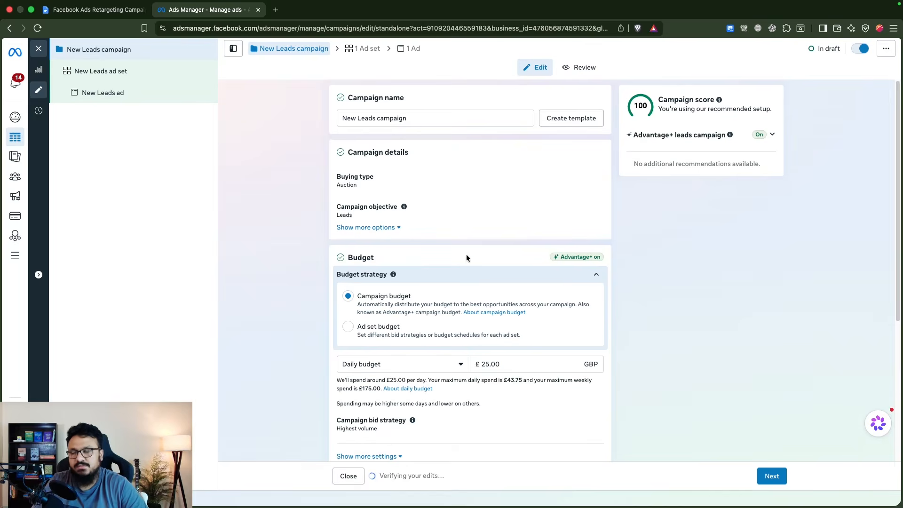
# Rename the new campaign as Ret Aug 2026
pyautogui.tripleClick(419, 118)
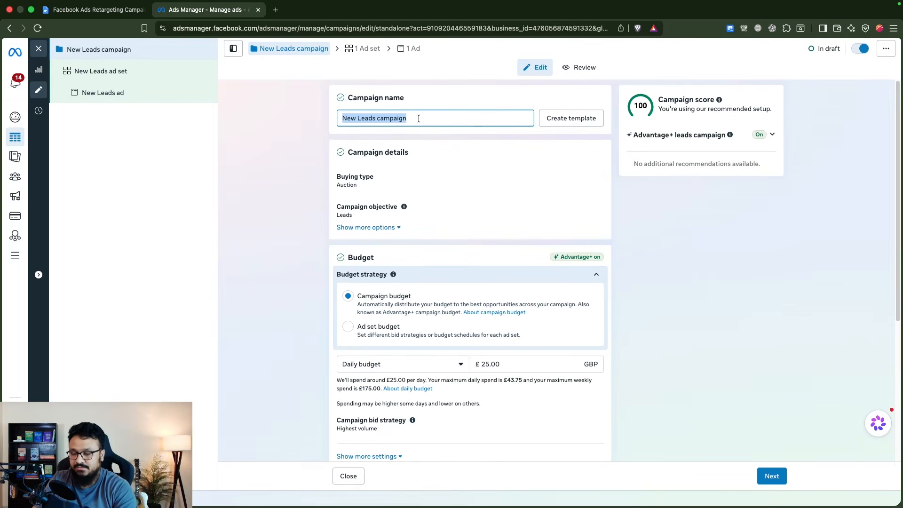
pyautogui.write('Ret Aug 2')
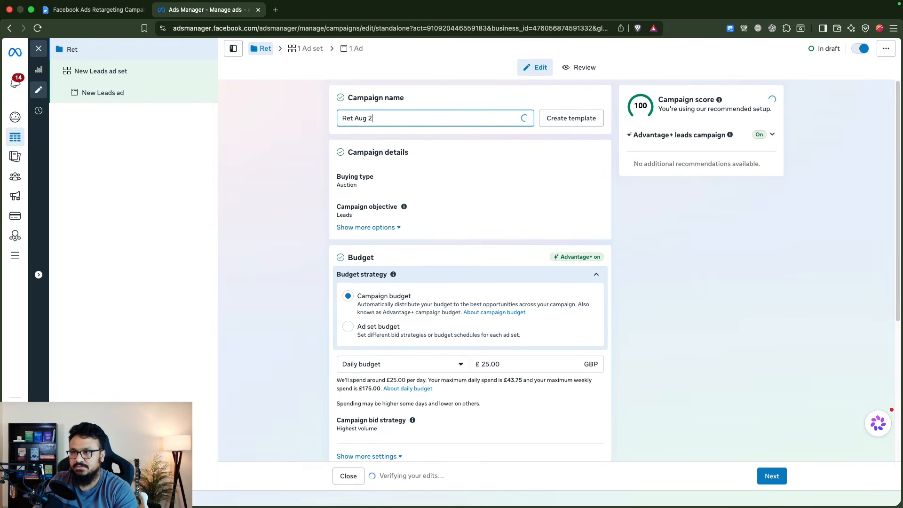
pyautogui.write('026')
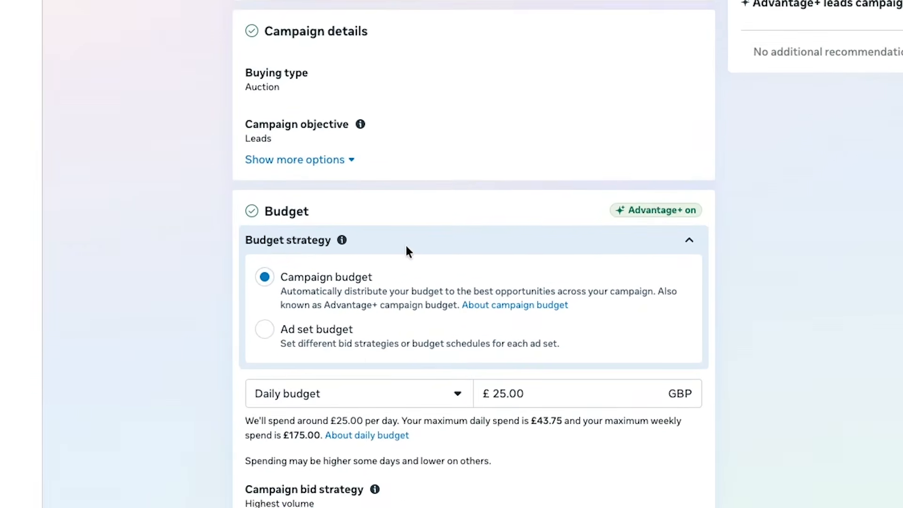
# Set the campaign's daily budget to £10.00
pyautogui.scroll(-1, 406, 245)
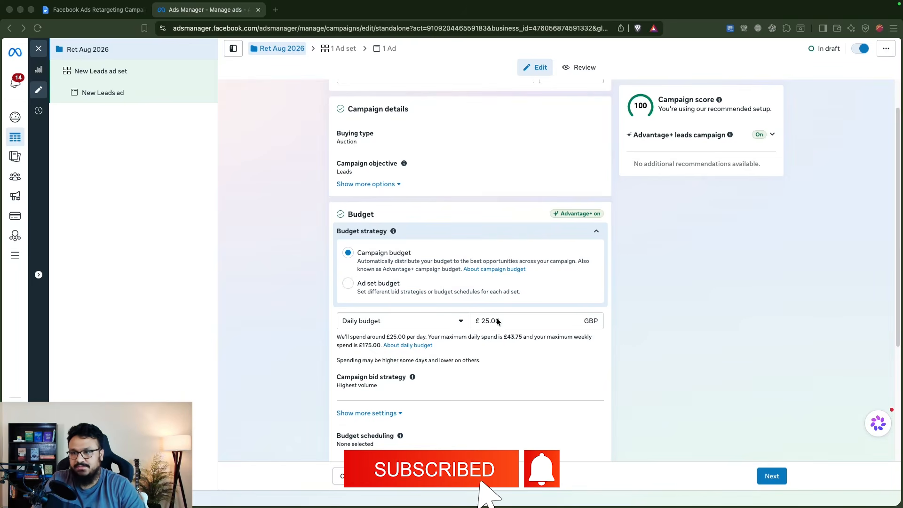
pyautogui.click(482, 320)
pyautogui.write('1')
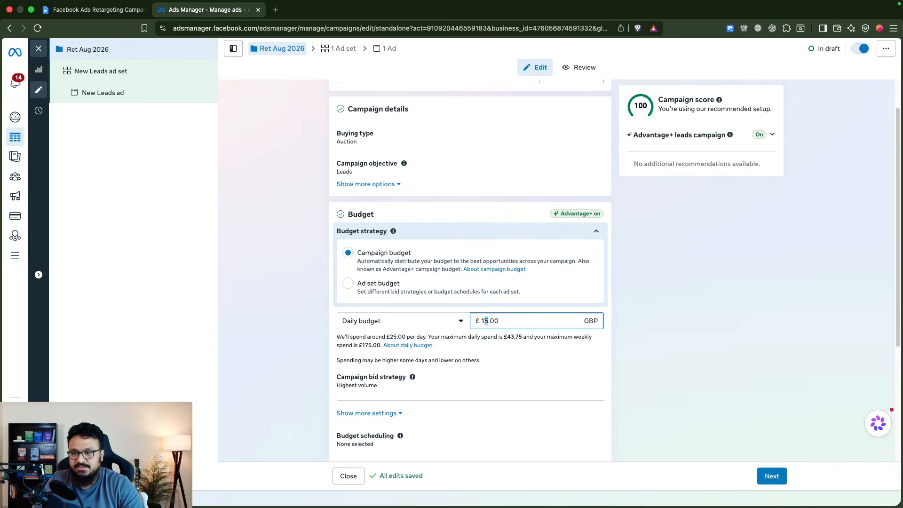
pyautogui.write('0')
pyautogui.click(644, 312)
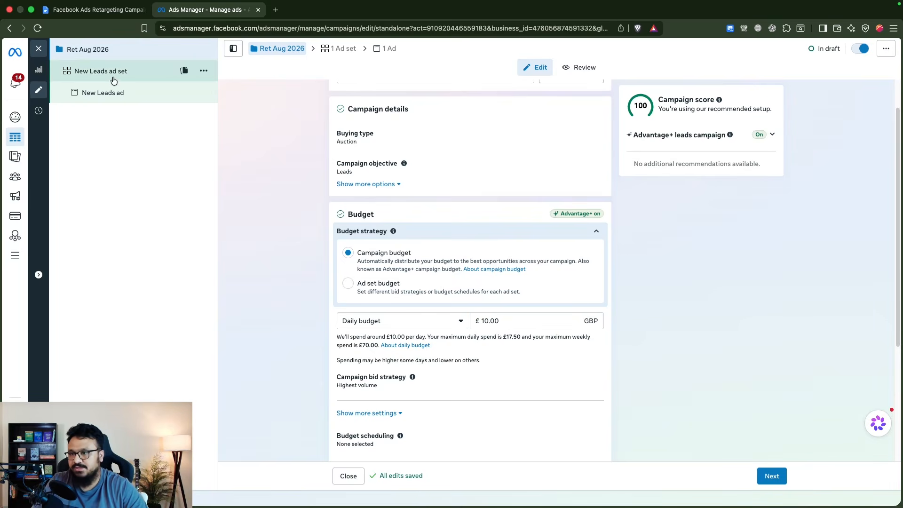
# In the New Leads ad set, set the conversion location to Instant forms from the single-location options
pyautogui.scroll(-4, 389, 345)
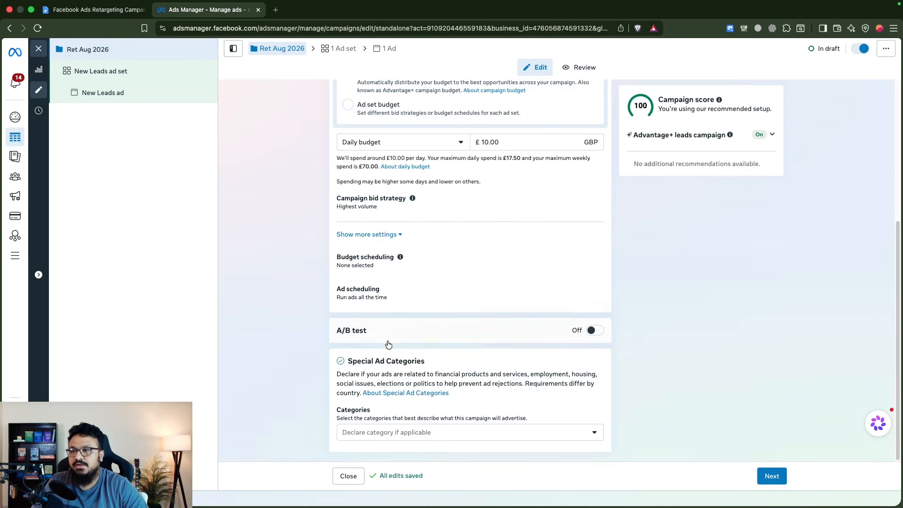
pyautogui.click(101, 71)
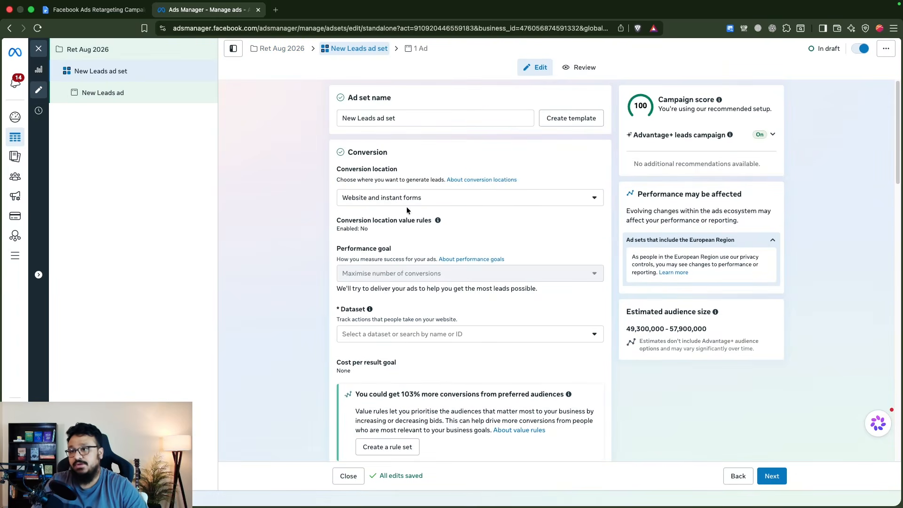
pyautogui.click(406, 203)
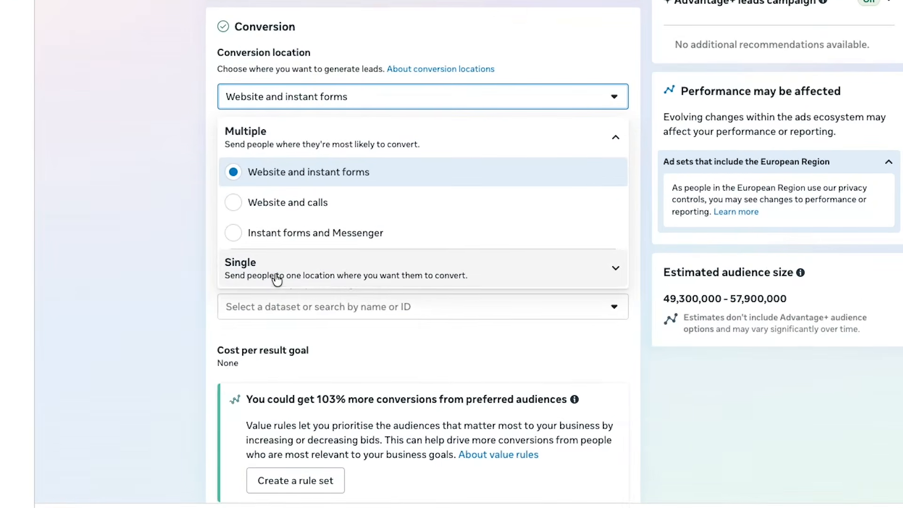
pyautogui.click(312, 282)
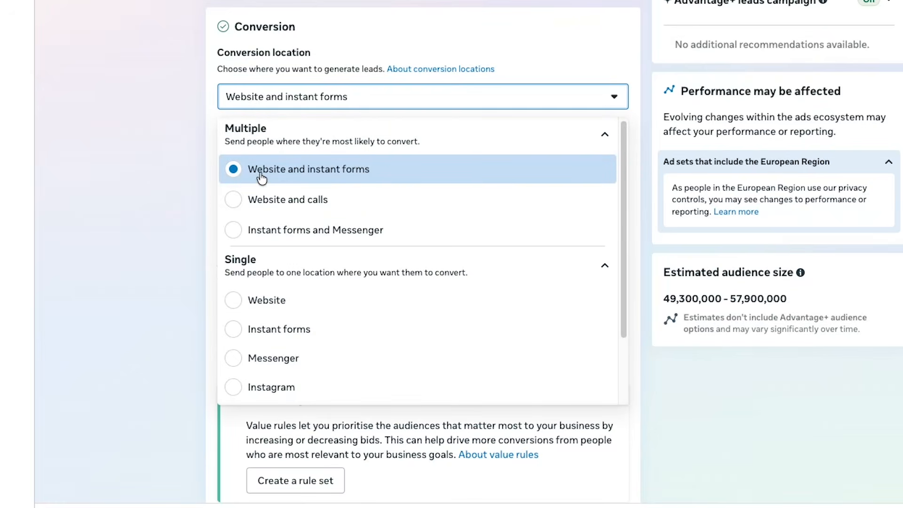
pyautogui.click(220, 178)
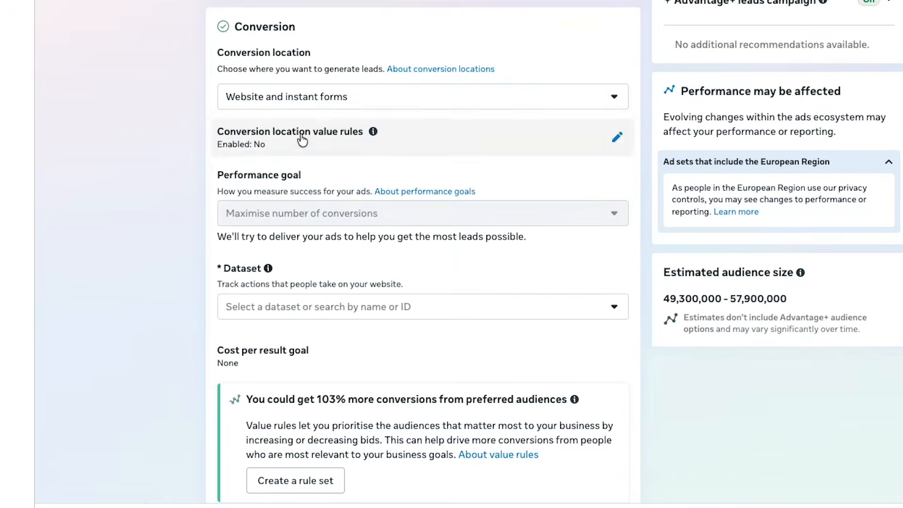
pyautogui.click(312, 95)
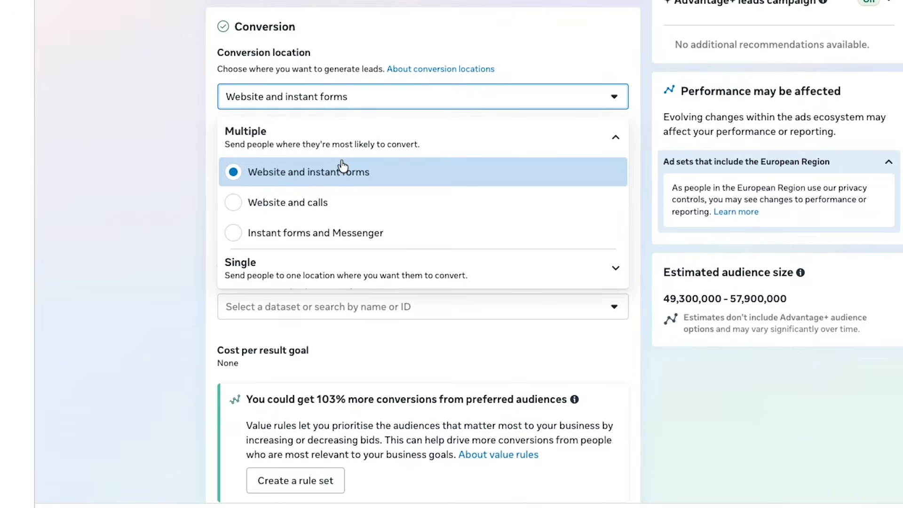
pyautogui.click(302, 269)
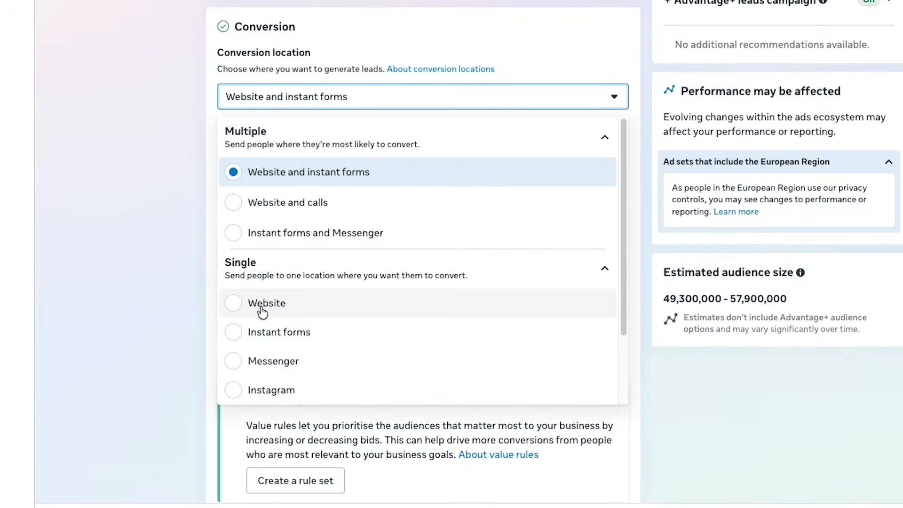
pyautogui.click(268, 333)
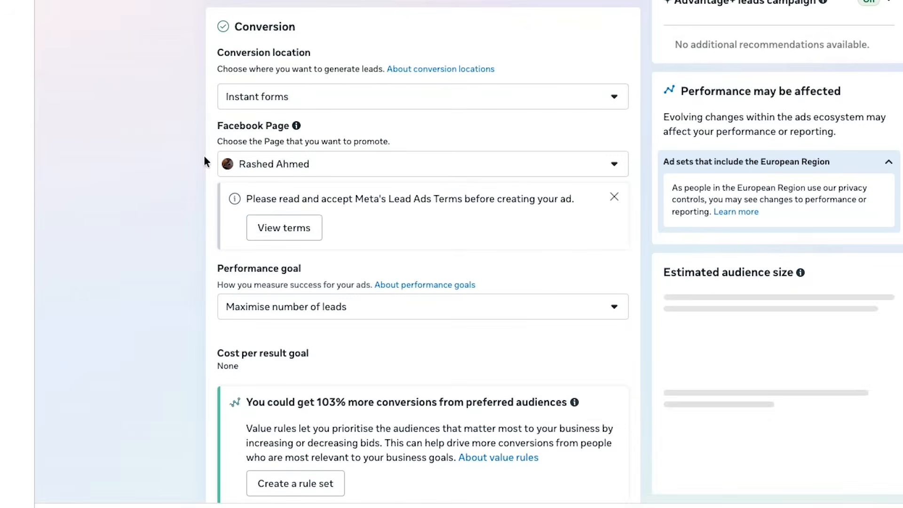
# Search for the account owner's Facebook Page with "has" and select it as the Page to promote
pyautogui.click(290, 169)
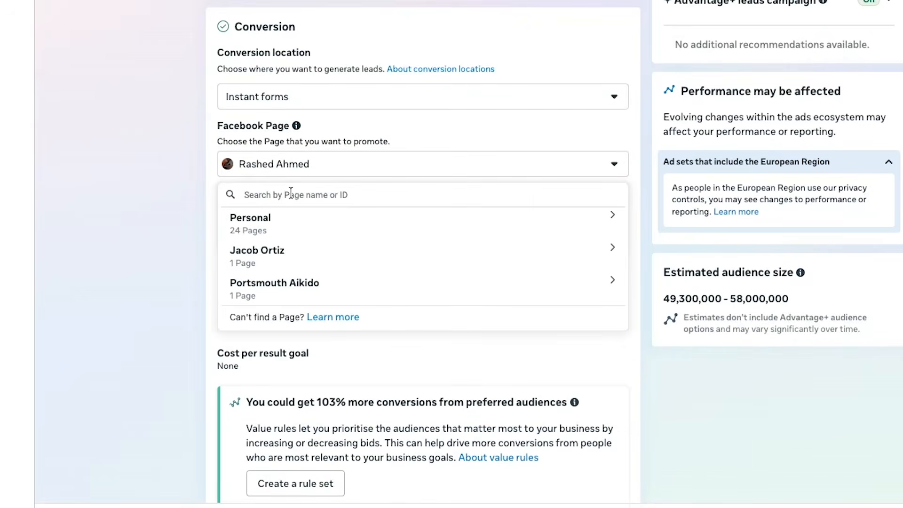
pyautogui.write('has')
pyautogui.click(283, 247)
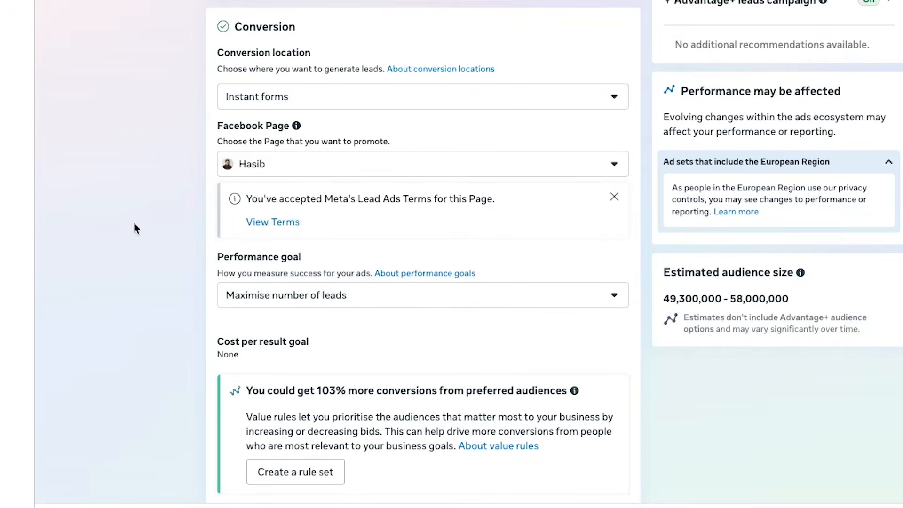
# Examine the ad set's performance goal, schedule and audience settings, including the controls and suggested audience section
pyautogui.scroll(-2, 295, 204)
pyautogui.scroll(-9, 299, 204)
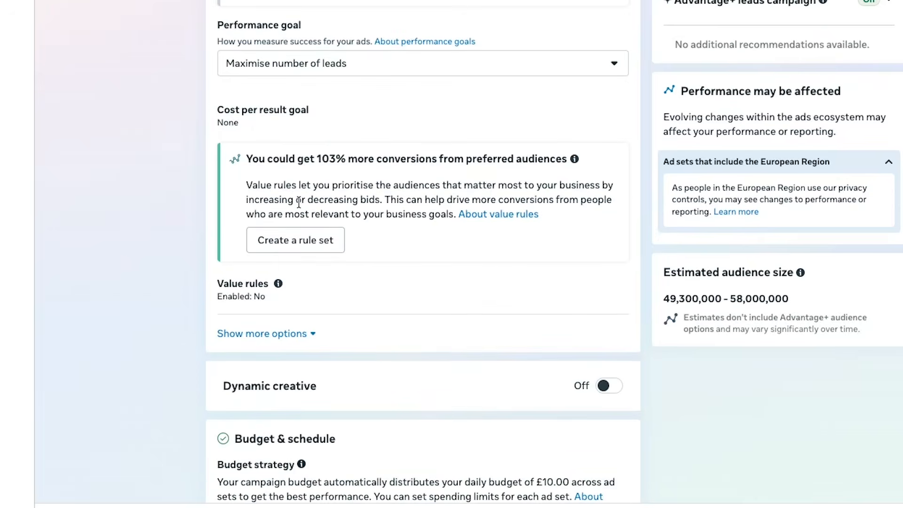
pyautogui.scroll(-3, 492, 259)
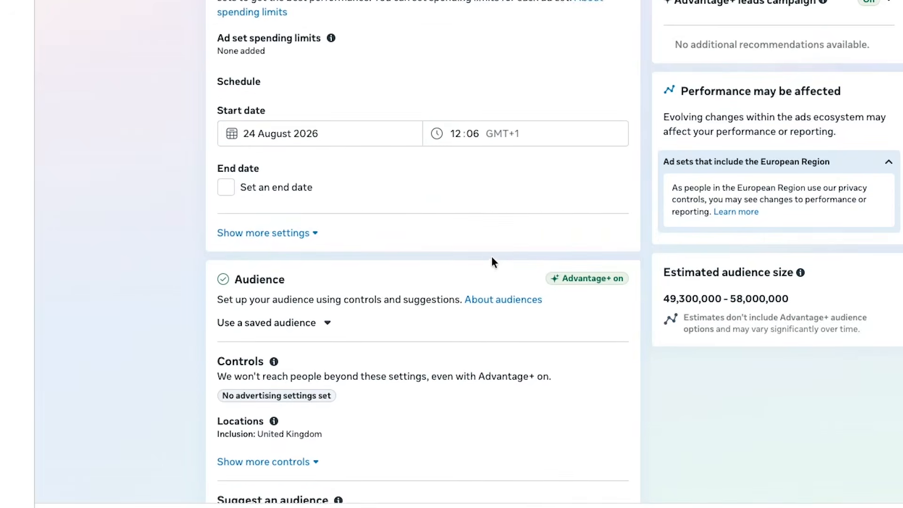
pyautogui.scroll(-6, 491, 258)
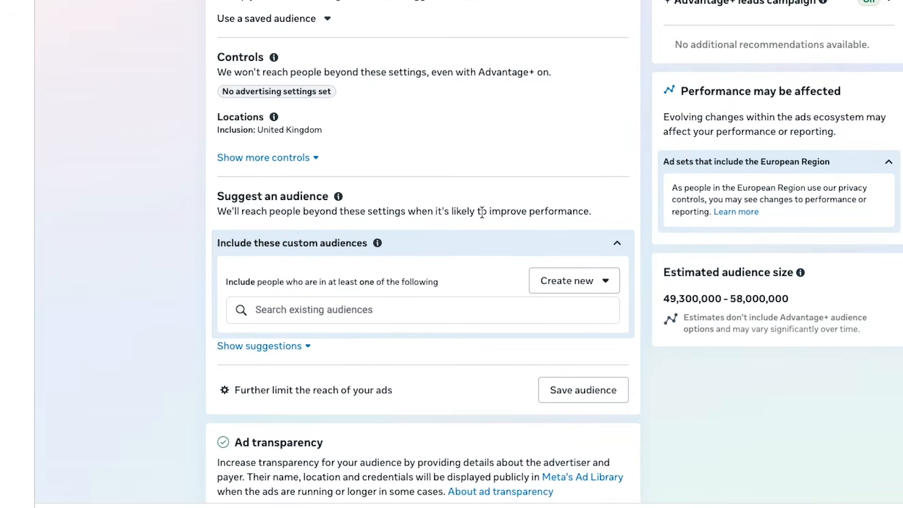
pyautogui.scroll(10, 411, 194)
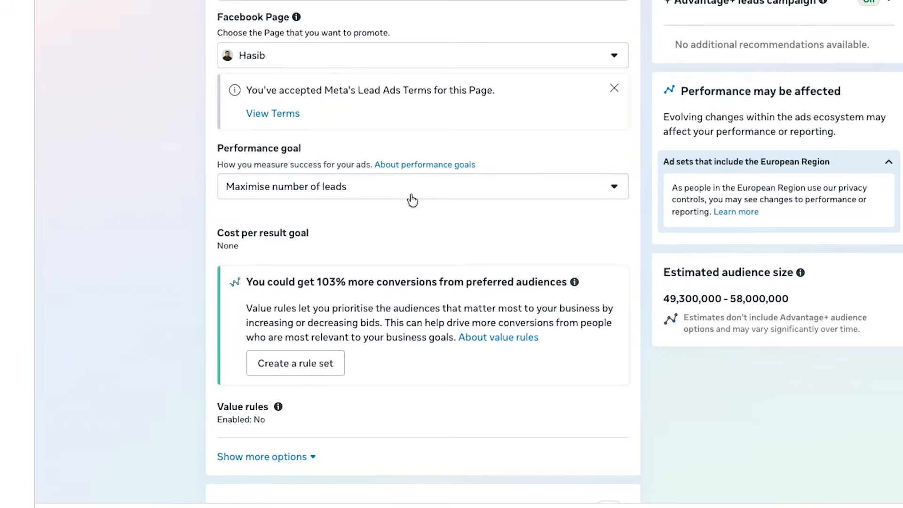
pyautogui.scroll(1, 412, 200)
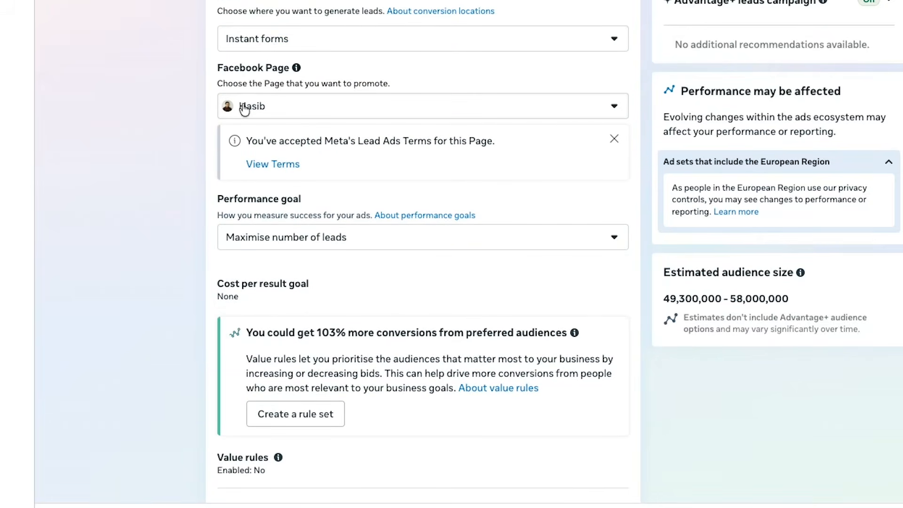
pyautogui.scroll(-12, 253, 249)
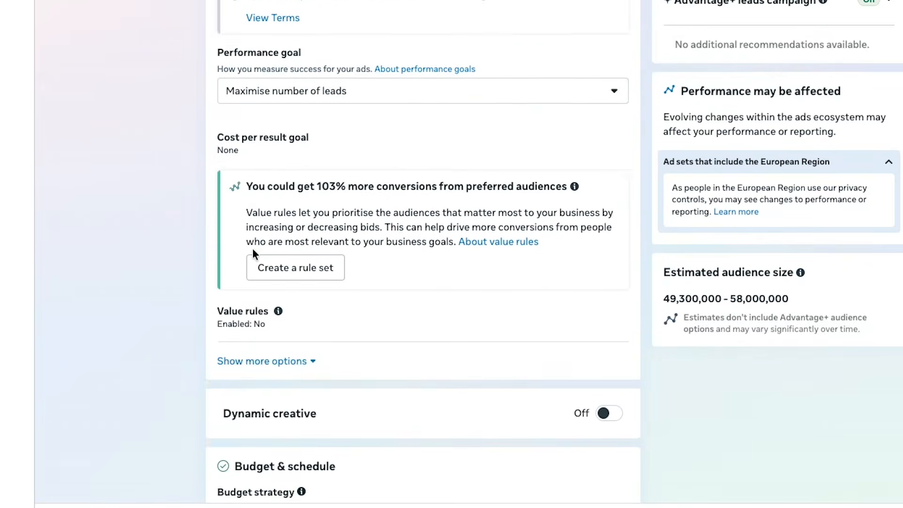
pyautogui.scroll(-3, 320, 212)
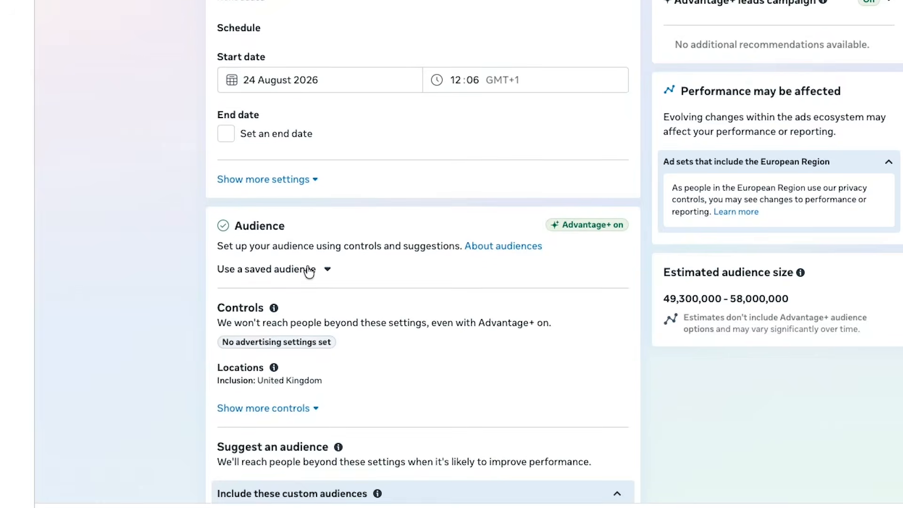
pyautogui.scroll(-6, 322, 293)
pyautogui.scroll(-6, 305, 320)
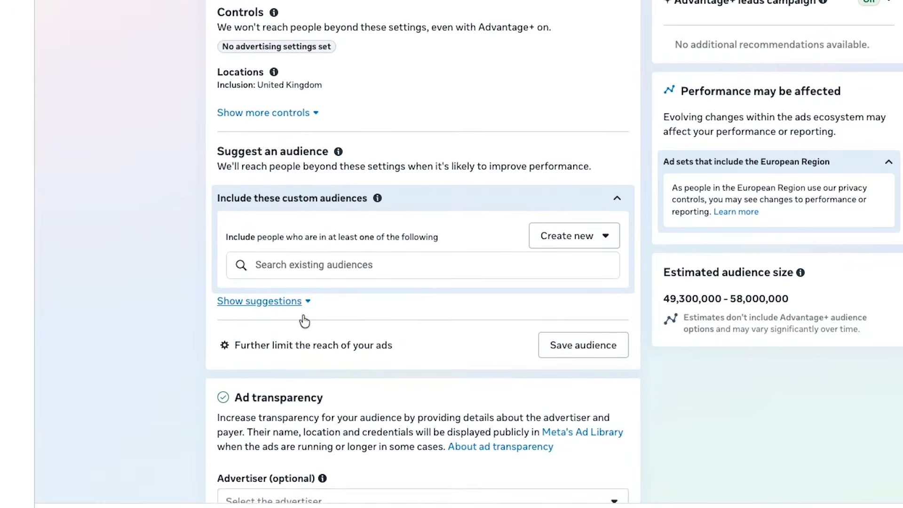
# Start creating a new custom audience to include in the ad set's suggested audience
pyautogui.scroll(5, 302, 312)
pyautogui.scroll(1, 302, 312)
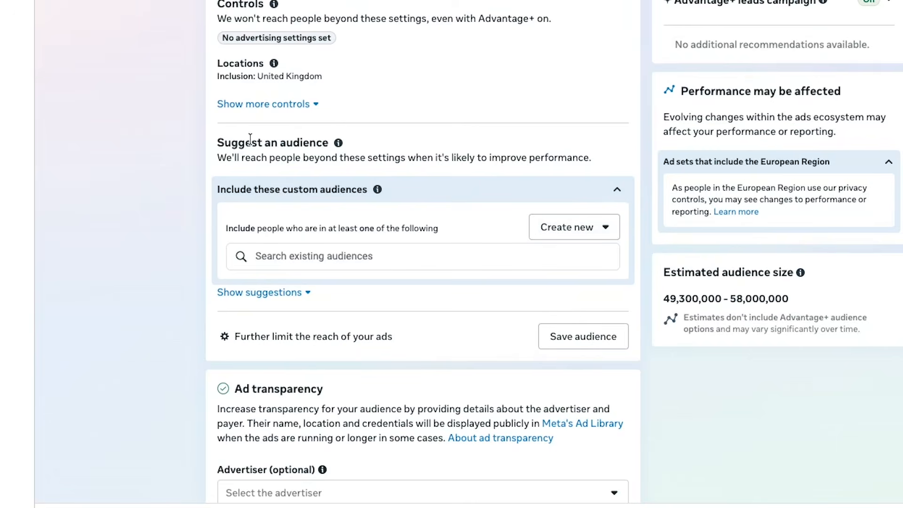
pyautogui.scroll(1, 279, 186)
pyautogui.scroll(1, 283, 197)
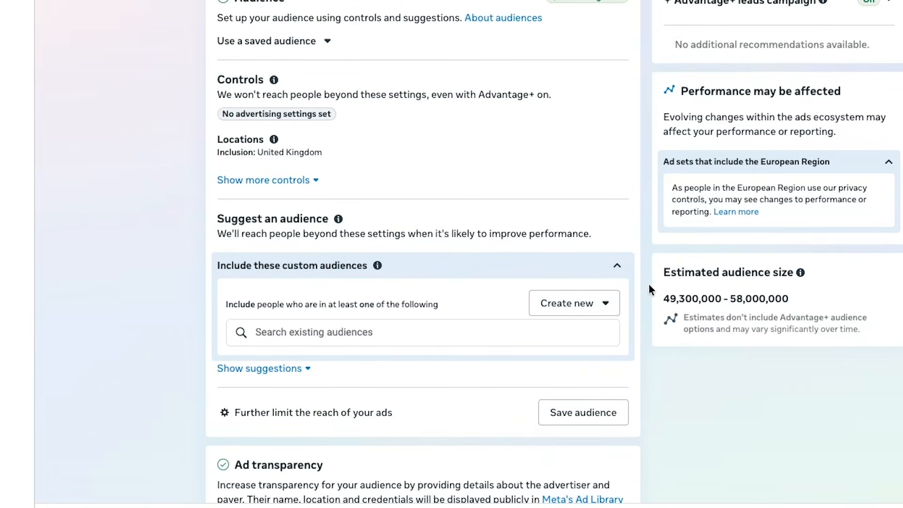
pyautogui.click(570, 312)
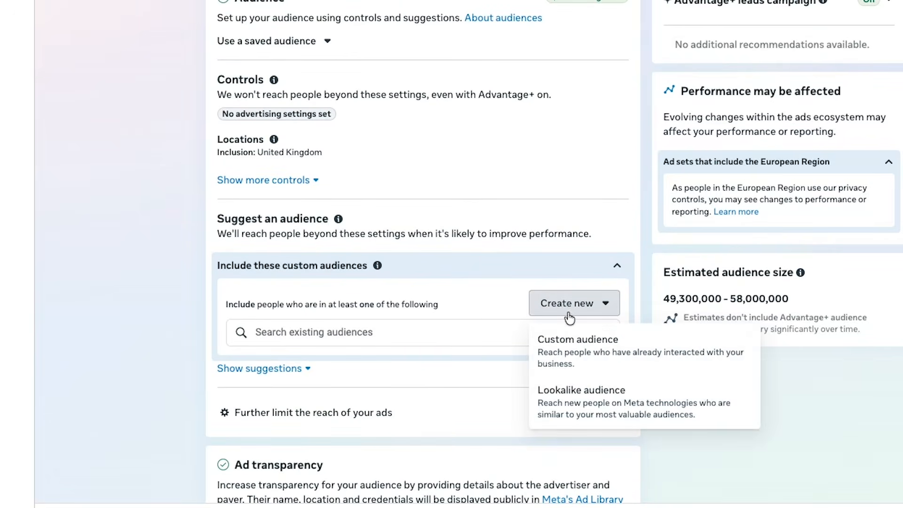
pyautogui.click(570, 350)
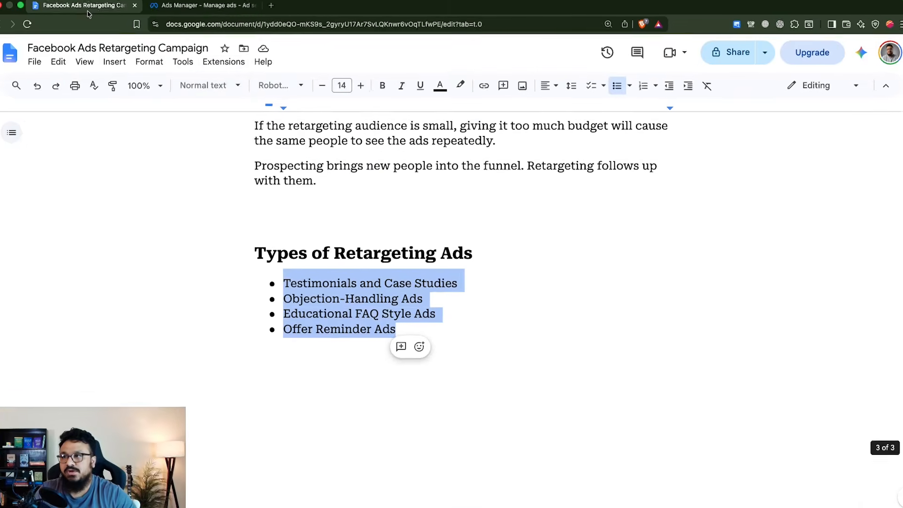
# Switch to the Google Docs retargeting document and highlight "Your website or landing page" under Website Retargeting
pyautogui.scroll(5, 360, 229)
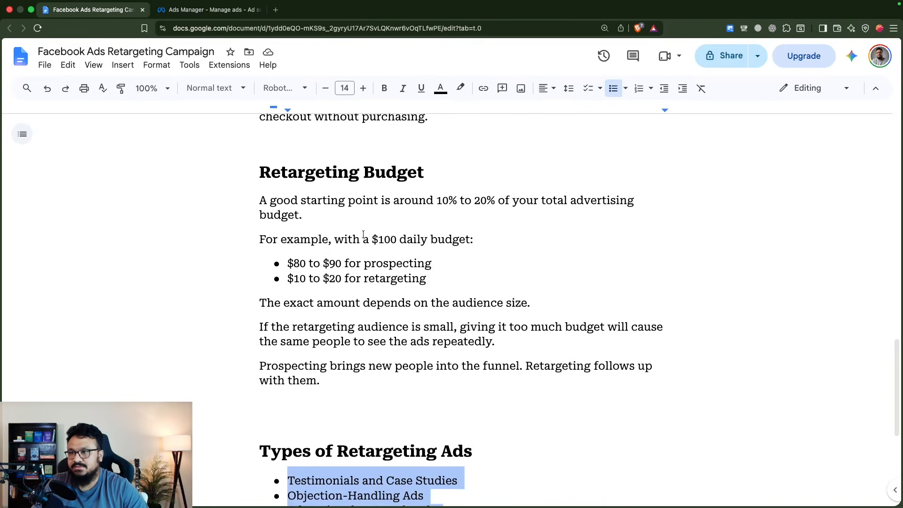
pyautogui.scroll(15, 364, 234)
pyautogui.click(307, 285)
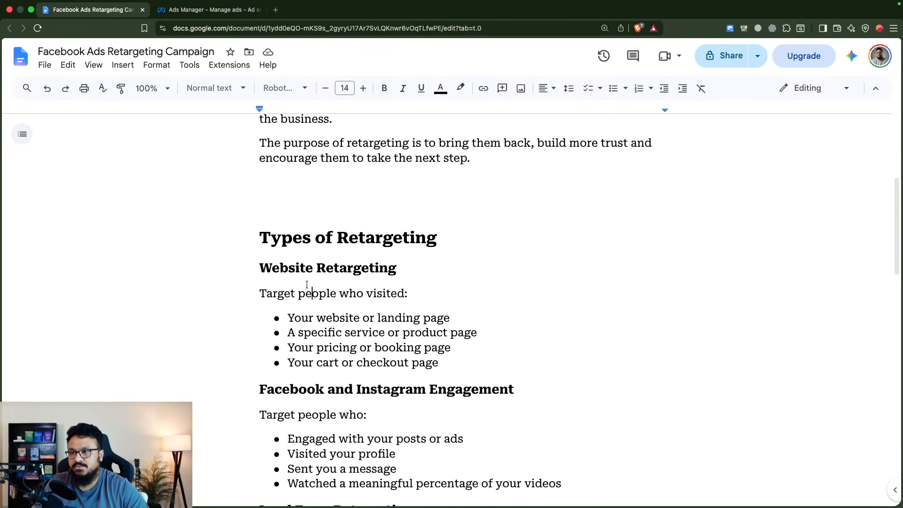
pyautogui.moveTo(287, 323); pyautogui.dragTo(451, 321)
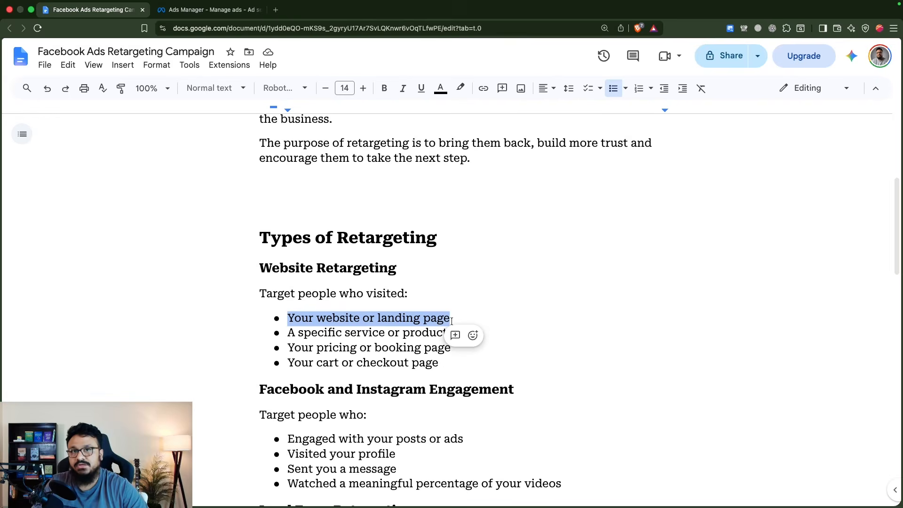
# Return to Ads Manager and choose Website as the custom audience source
pyautogui.click(183, 13)
pyautogui.click(321, 177)
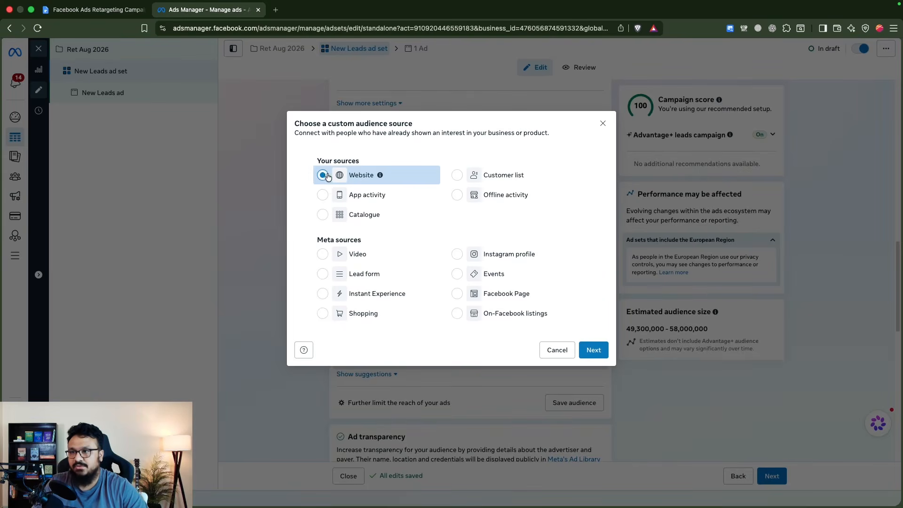
pyautogui.click(583, 358)
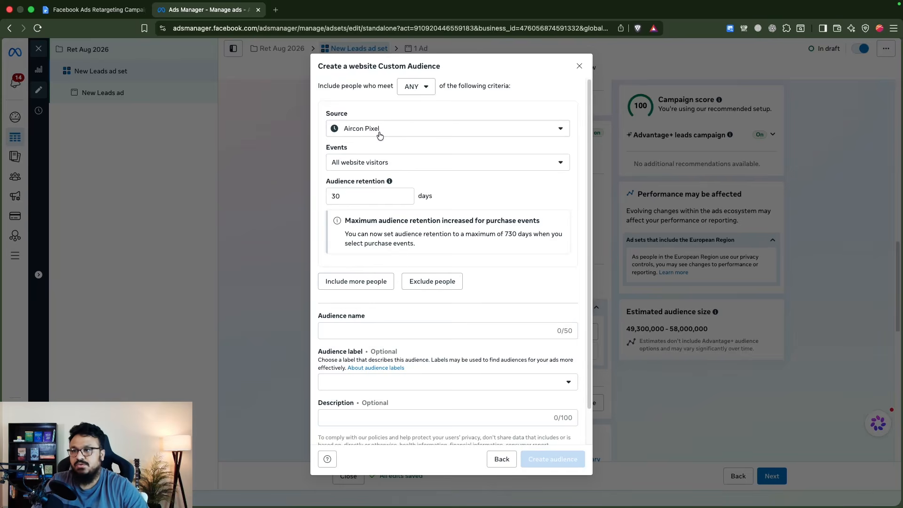
# Set the website custom audience's source to the account owner's own pixel and its event to PageView
pyautogui.click(145, 8)
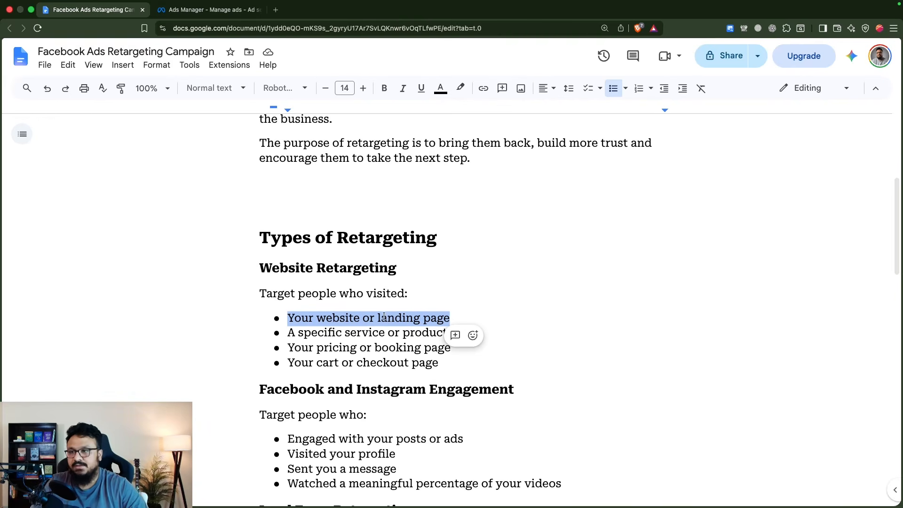
pyautogui.click(201, 14)
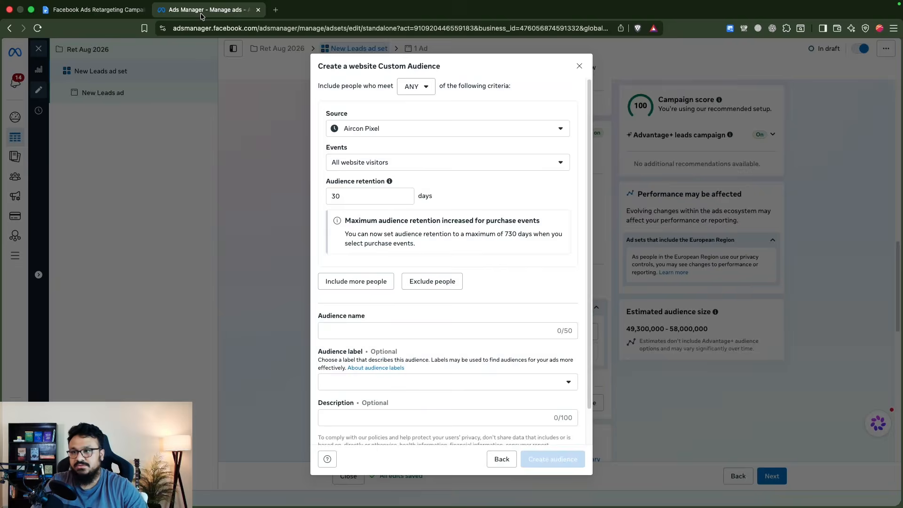
pyautogui.click(402, 128)
pyautogui.click(402, 197)
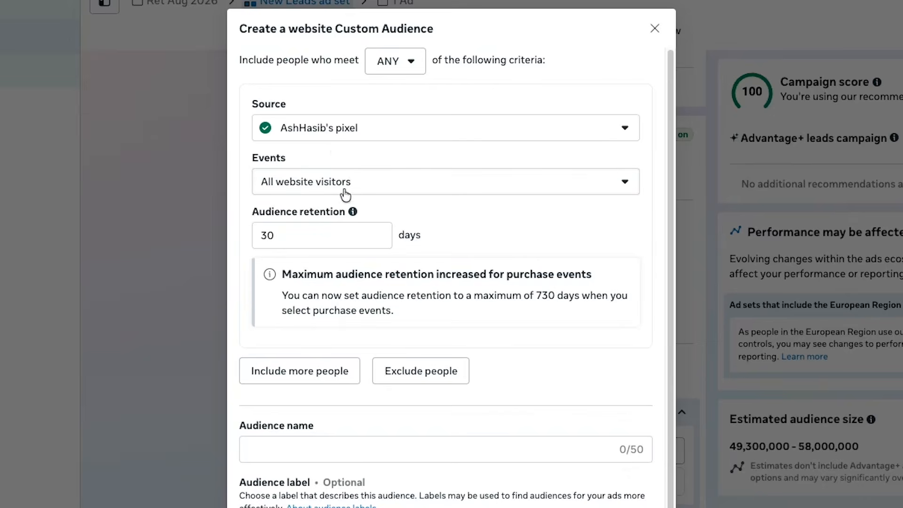
pyautogui.click(309, 185)
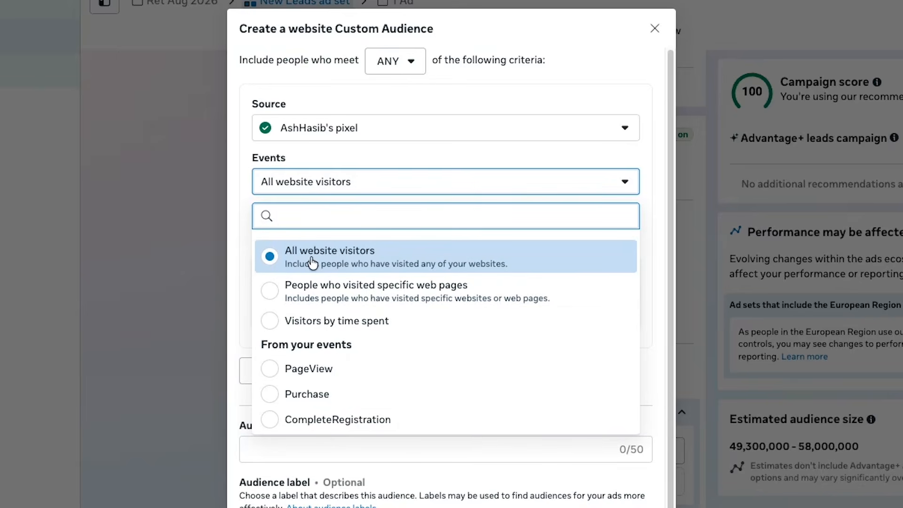
pyautogui.click(287, 369)
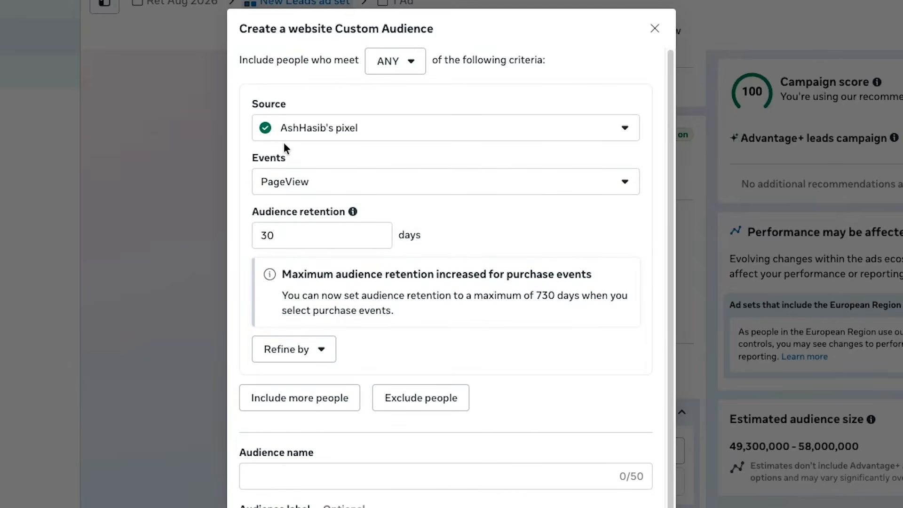
# Set the website custom audience's retention period to 180 days
pyautogui.doubleClick(292, 240)
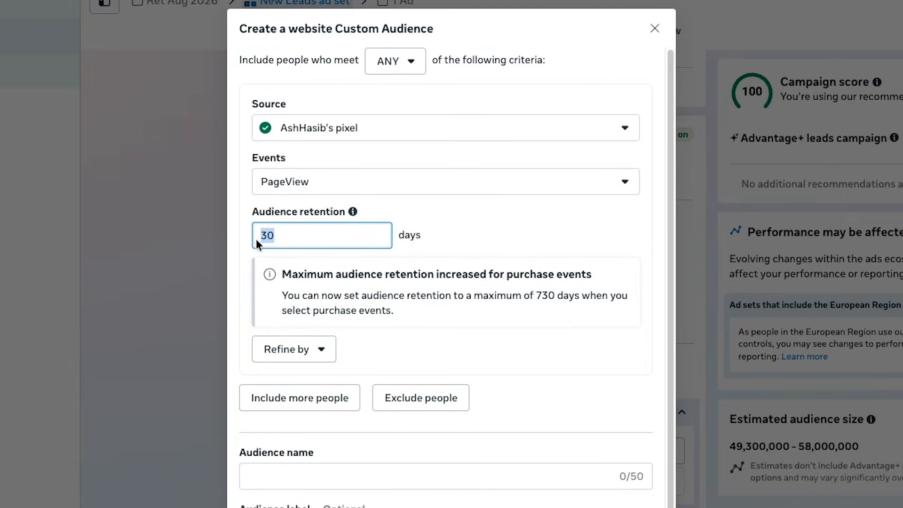
pyautogui.write('180')
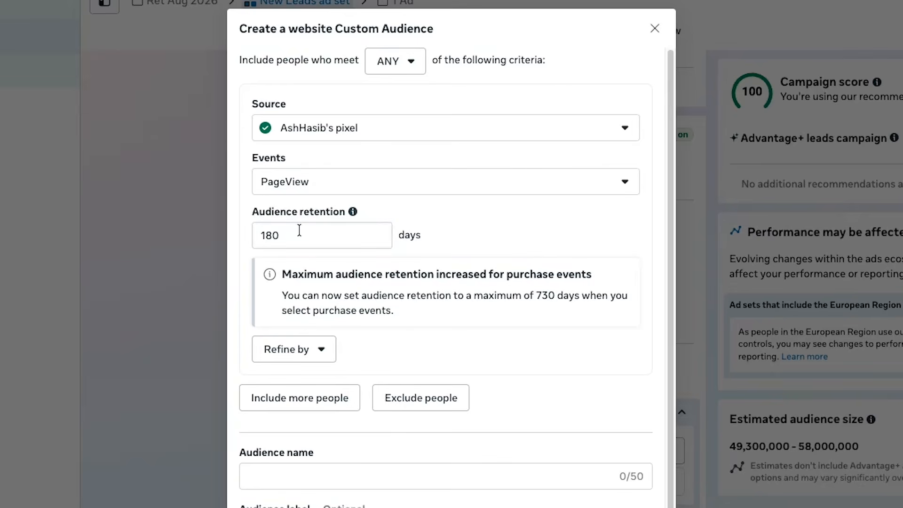
pyautogui.moveTo(298, 233)
pyautogui.mouseDown()
pyautogui.moveTo(257, 234)
pyautogui.moveTo(292, 235)
pyautogui.mouseUp()
pyautogui.write('200')
pyautogui.write('180')
pyautogui.click(468, 231)
# Name the website custom audience "Website Visitors", create it and finish its setup
pyautogui.scroll(-2, 388, 463)
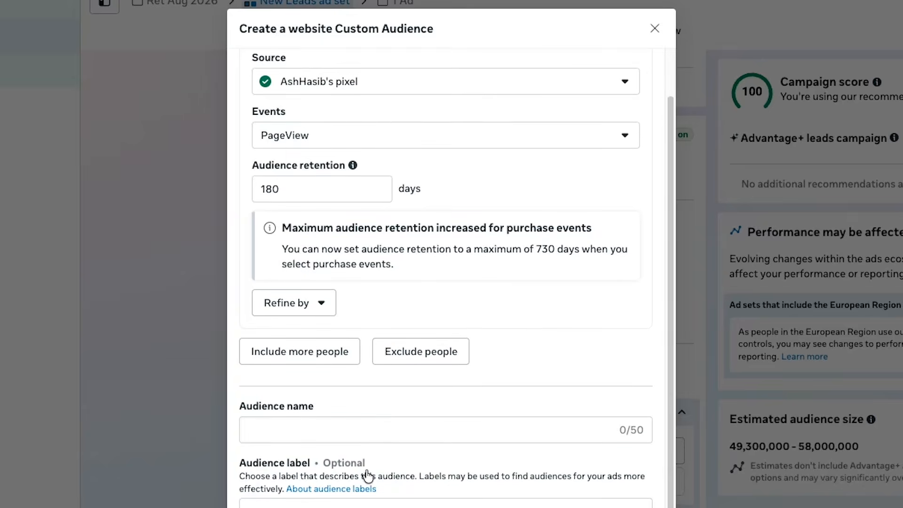
pyautogui.click(360, 394)
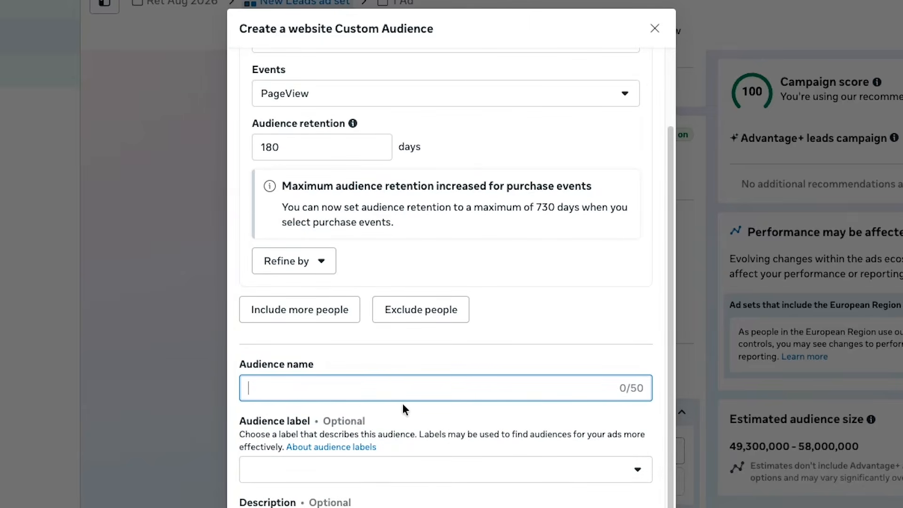
pyautogui.scroll(2, 402, 403)
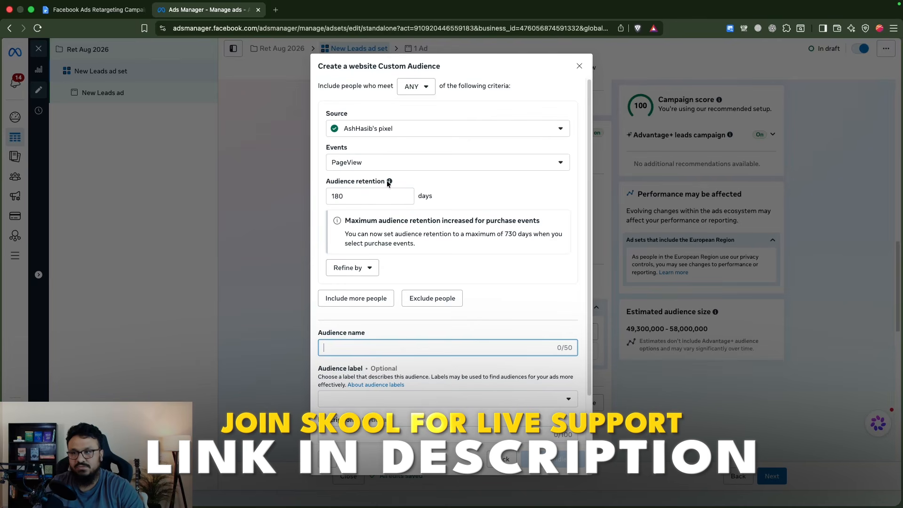
pyautogui.click(436, 179)
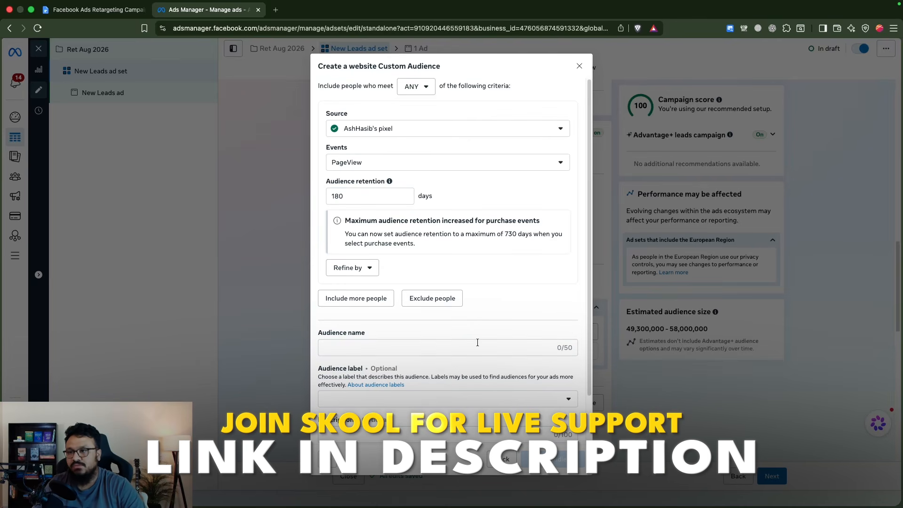
pyautogui.scroll(-2, 477, 343)
pyautogui.click(438, 292)
pyautogui.write('Website')
pyautogui.press('BackSpace')
pyautogui.press('BackSpace')
pyautogui.write('ite Visitors')
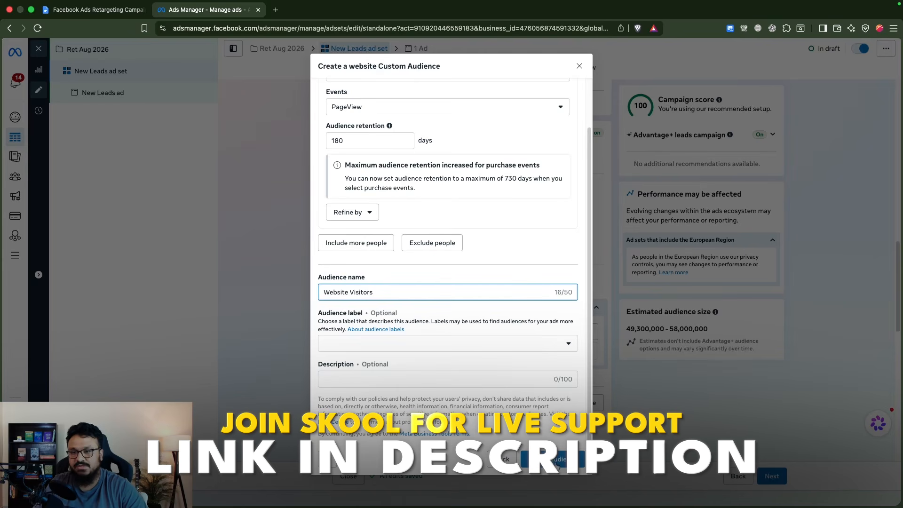
pyautogui.click(557, 457)
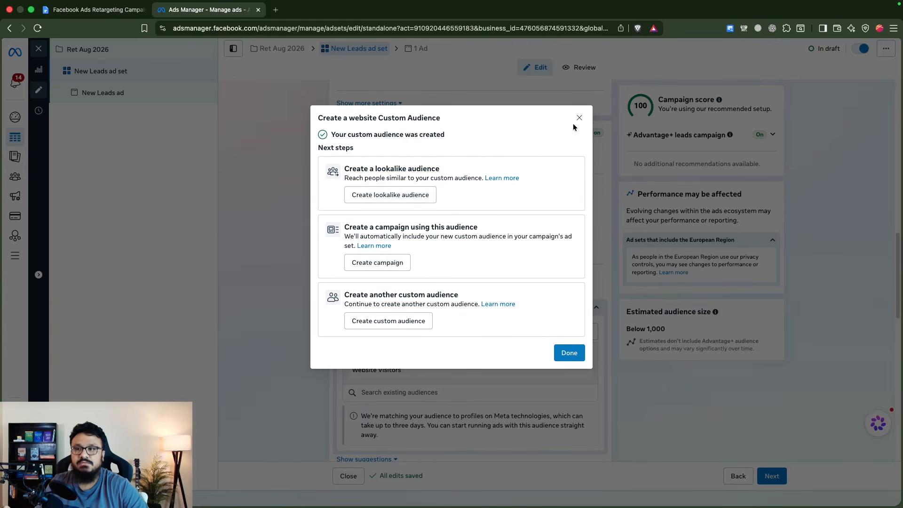
pyautogui.click(567, 353)
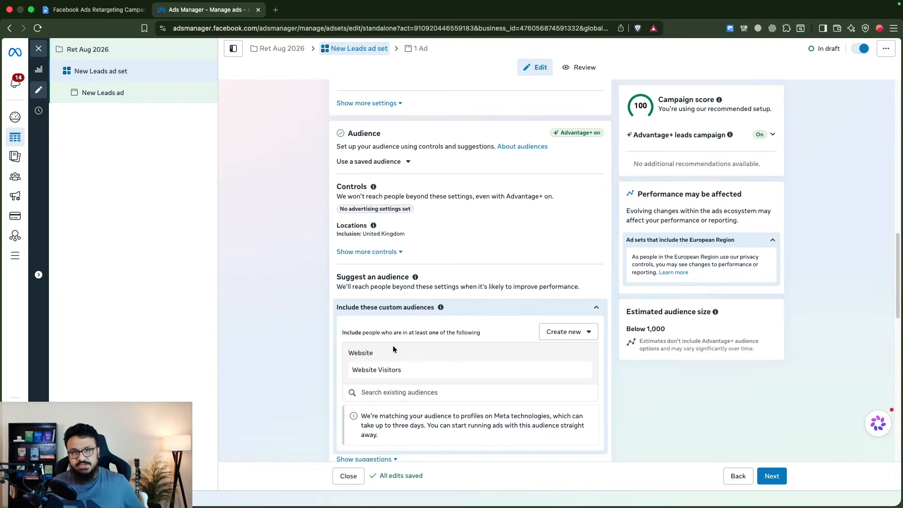
# Start a new custom audience from the Video source, with engagement set to people who have viewed at least 10 seconds
pyautogui.click(567, 331)
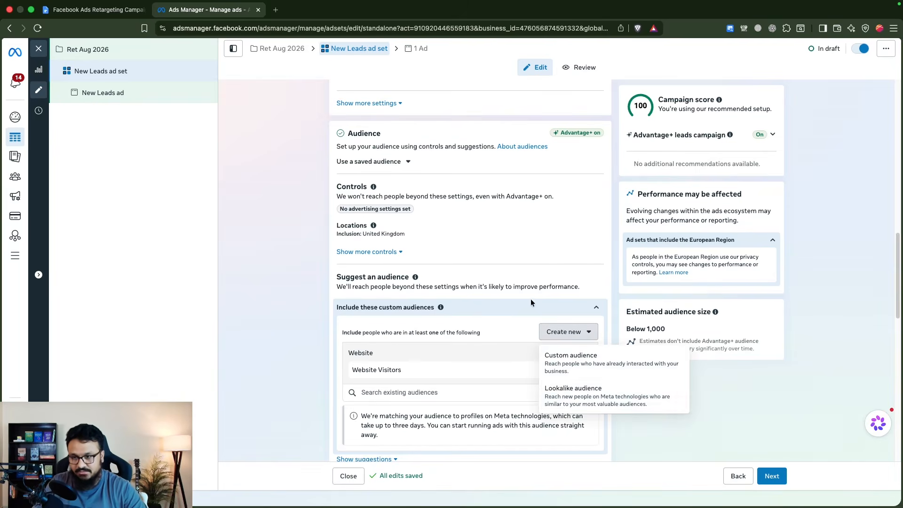
pyautogui.click(577, 362)
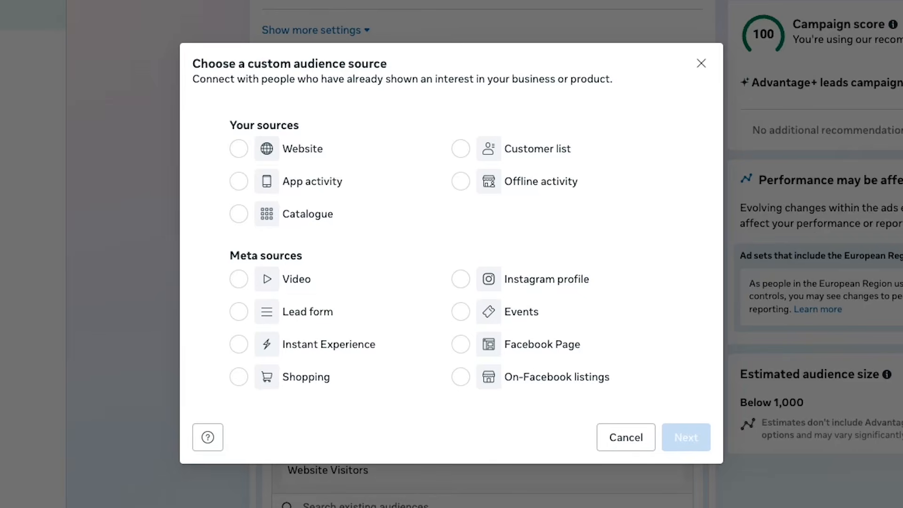
pyautogui.click(238, 281)
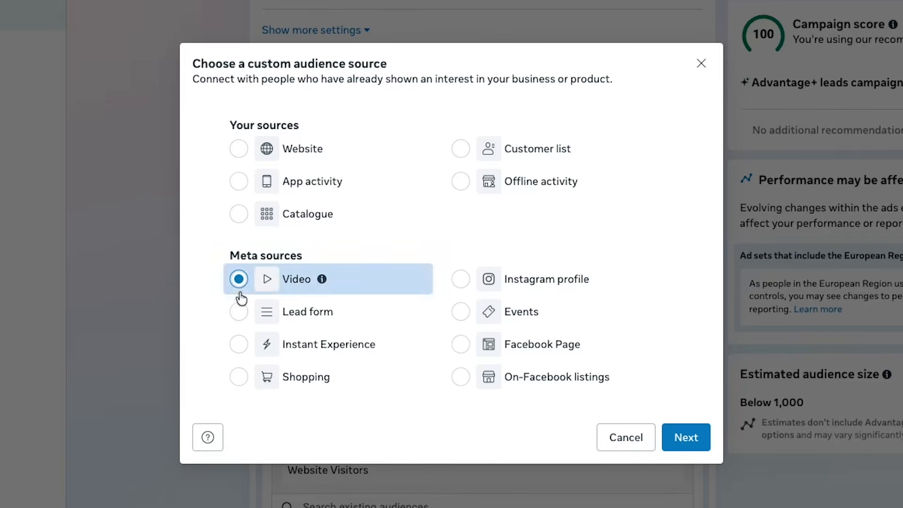
pyautogui.click(688, 449)
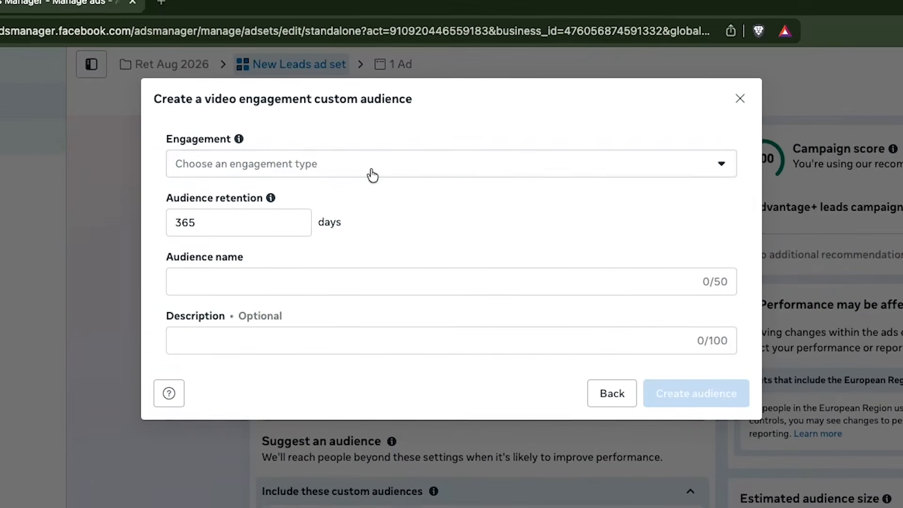
pyautogui.click(372, 175)
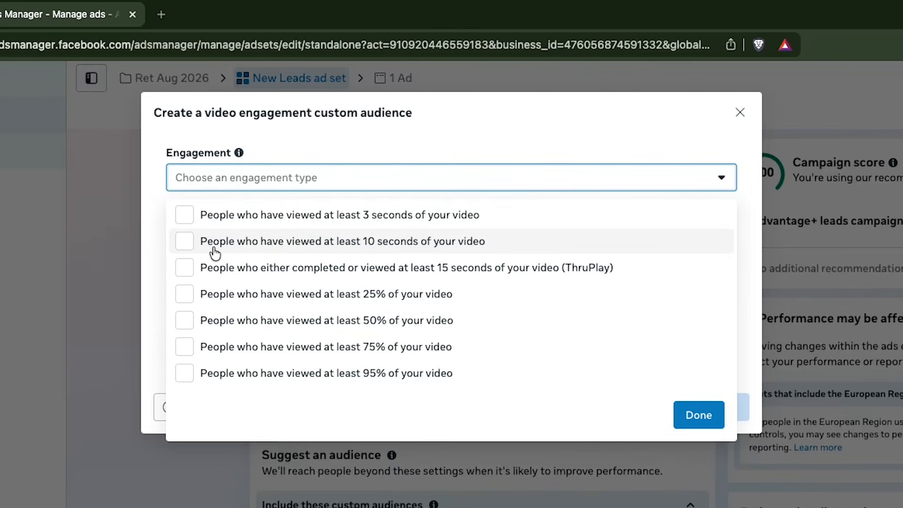
pyautogui.click(346, 242)
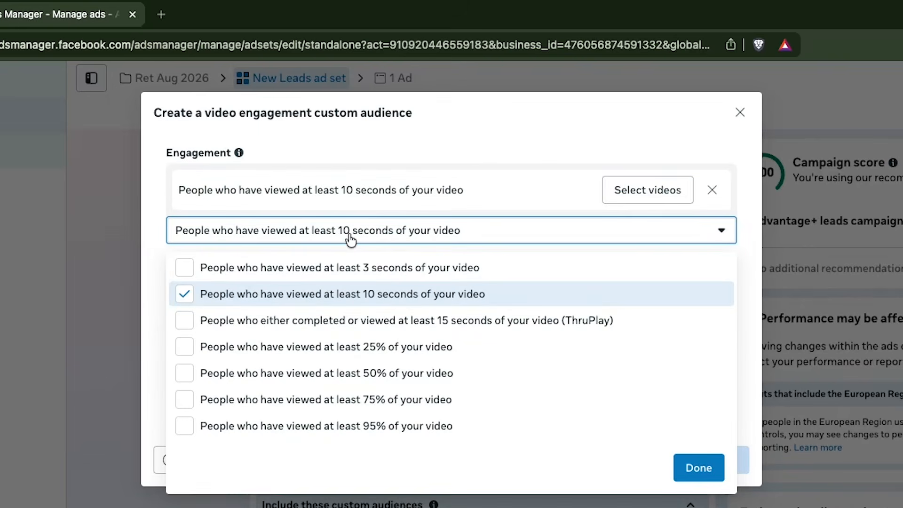
pyautogui.click(465, 146)
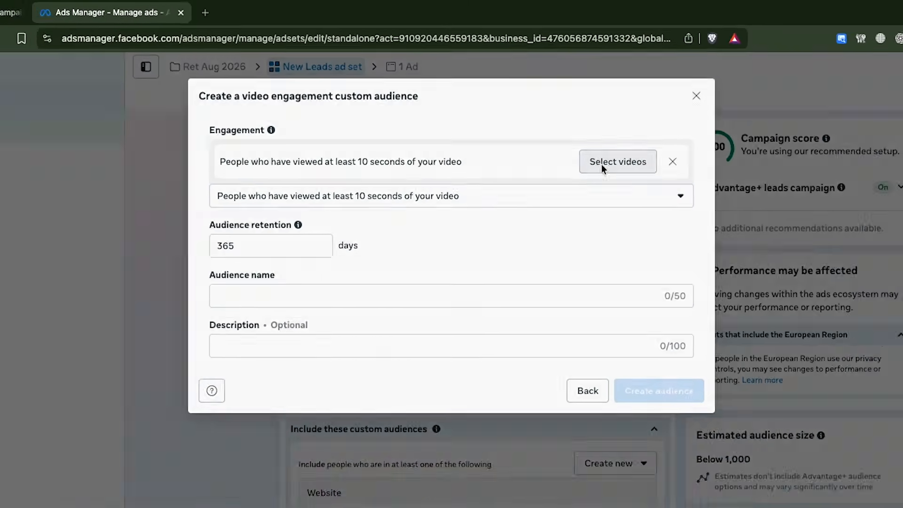
# Choose the account owner's Facebook Page as the video source and select the 31 Jul 2026 "I Built a Full SEO Optimized" video
pyautogui.click(601, 162)
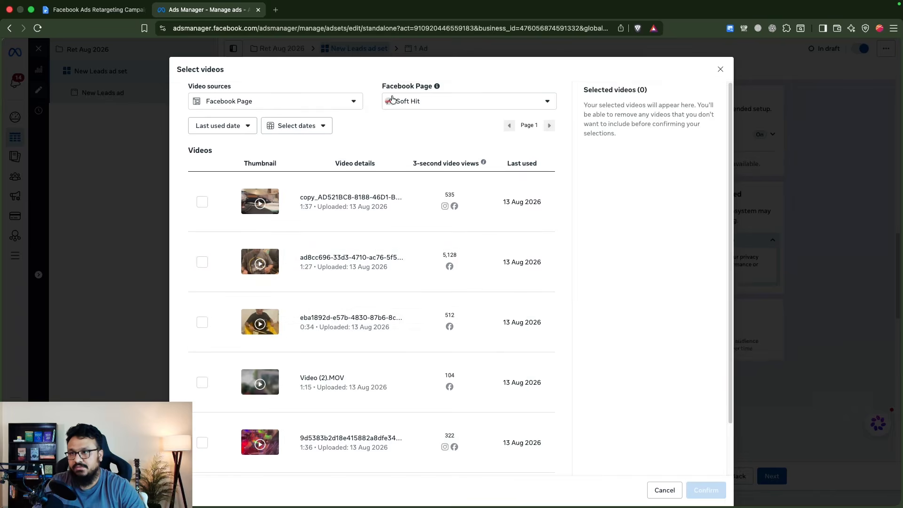
pyautogui.click(403, 103)
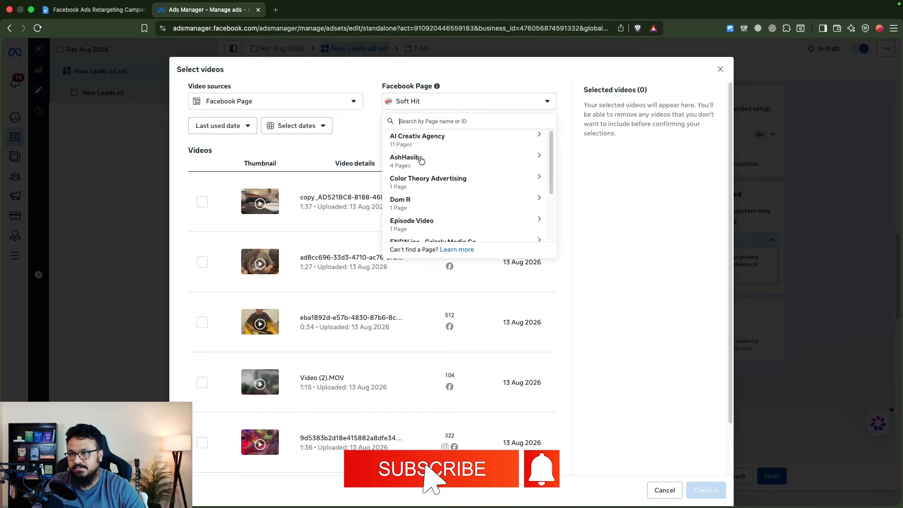
pyautogui.click(421, 160)
pyautogui.click(423, 202)
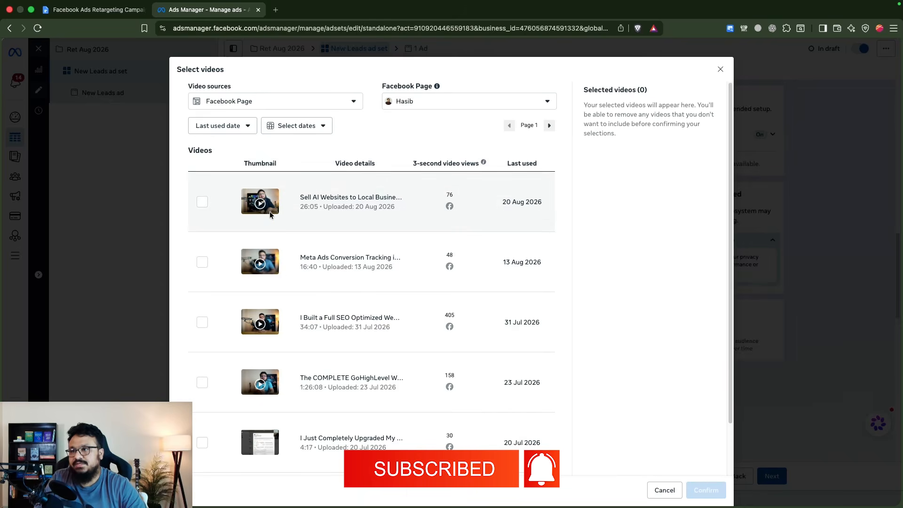
pyautogui.scroll(-1, 237, 289)
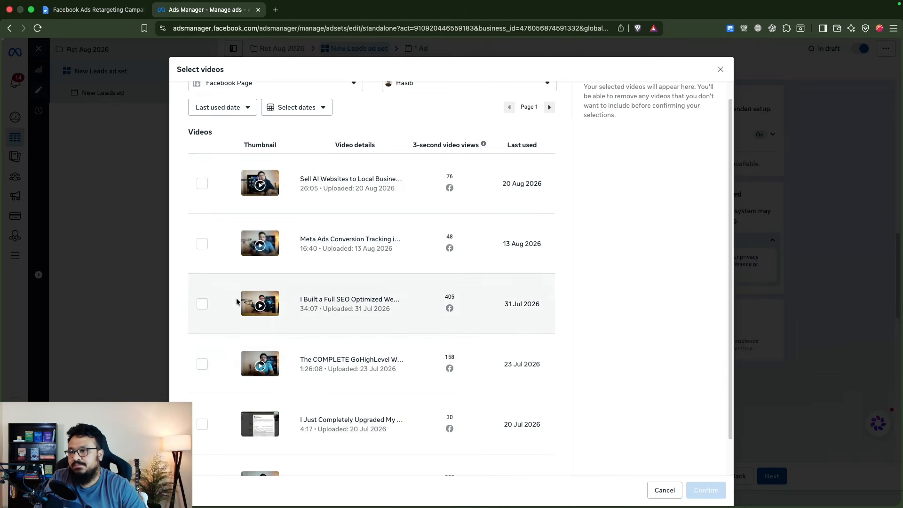
pyautogui.click(202, 304)
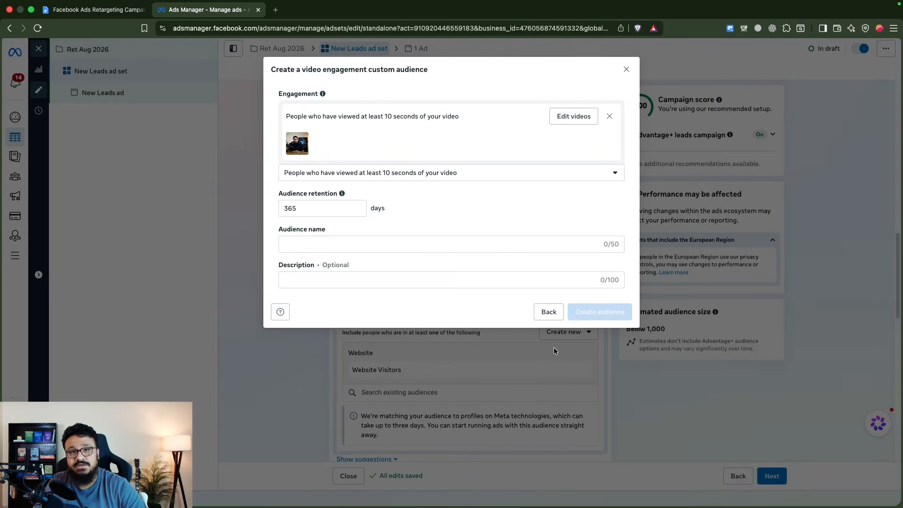
# Add the "The COMPLETE GoHighLevel" and "I Connected Claude to Meta Ads" videos to the audience's video selection
pyautogui.click(567, 116)
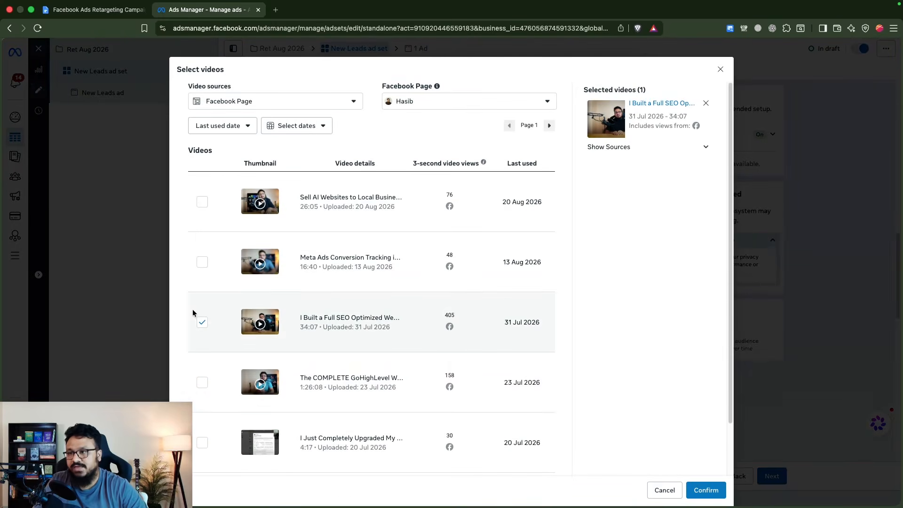
pyautogui.click(202, 382)
pyautogui.scroll(-2, 206, 414)
pyautogui.click(203, 445)
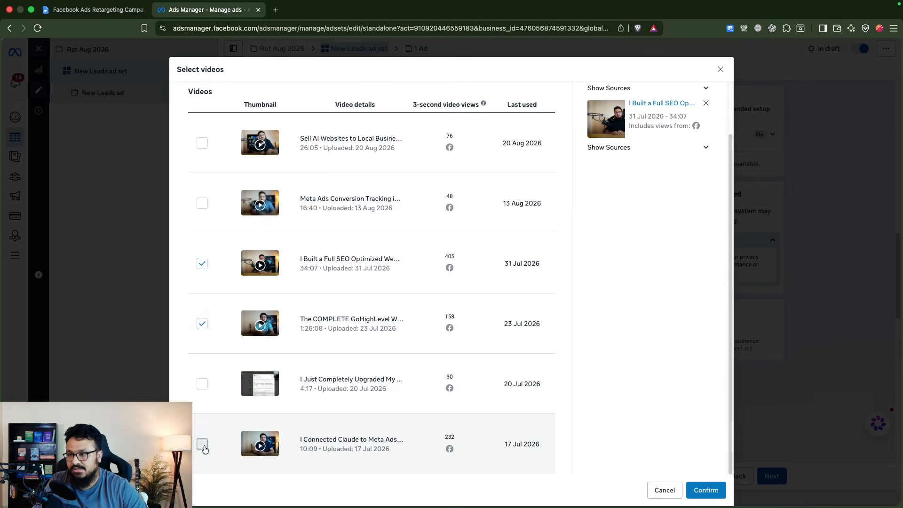
pyautogui.scroll(3, 220, 402)
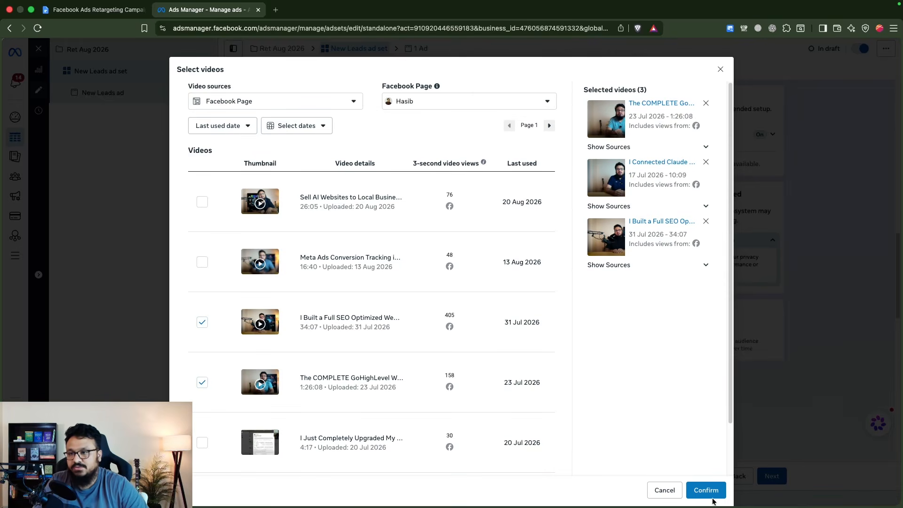
pyautogui.click(710, 491)
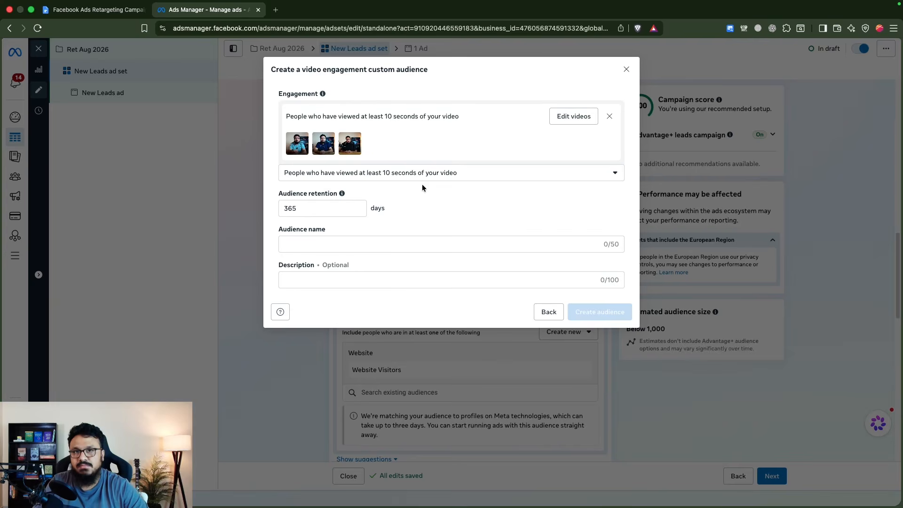
# Name the video engagement audience "10 sec video watchers" and create it
pyautogui.click(397, 243)
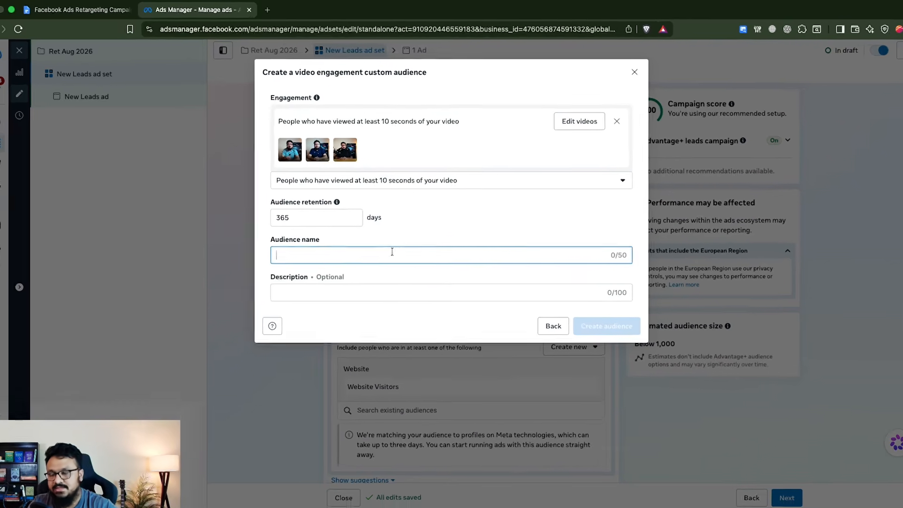
pyautogui.write('1')
pyautogui.write('0 sec video w')
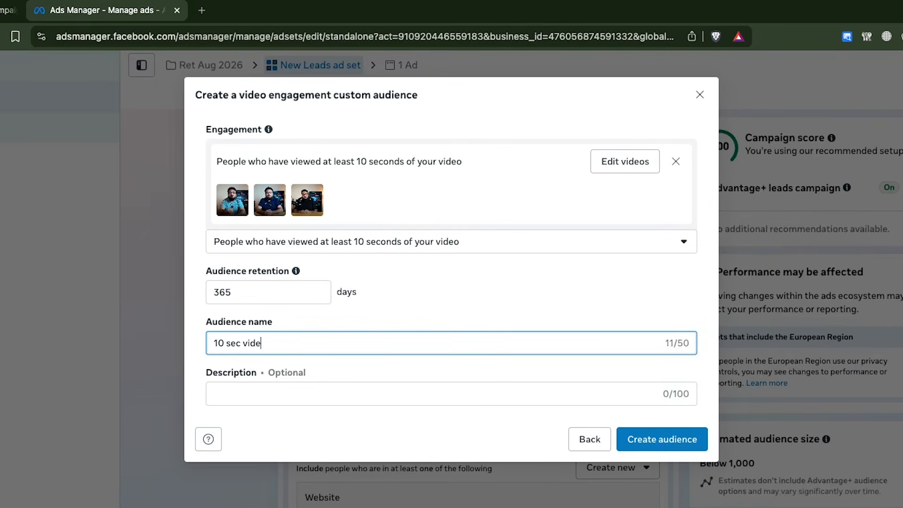
pyautogui.write('atchers')
pyautogui.click(676, 439)
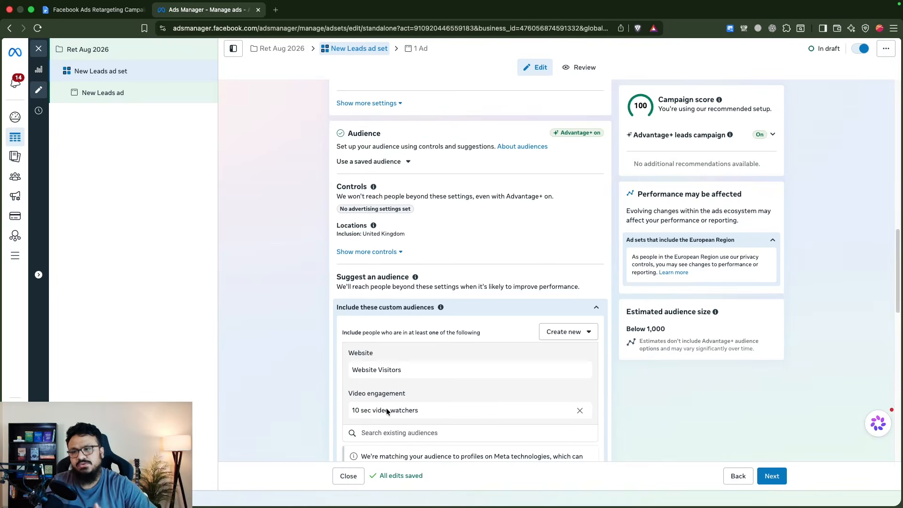
pyautogui.scroll(-3, 391, 361)
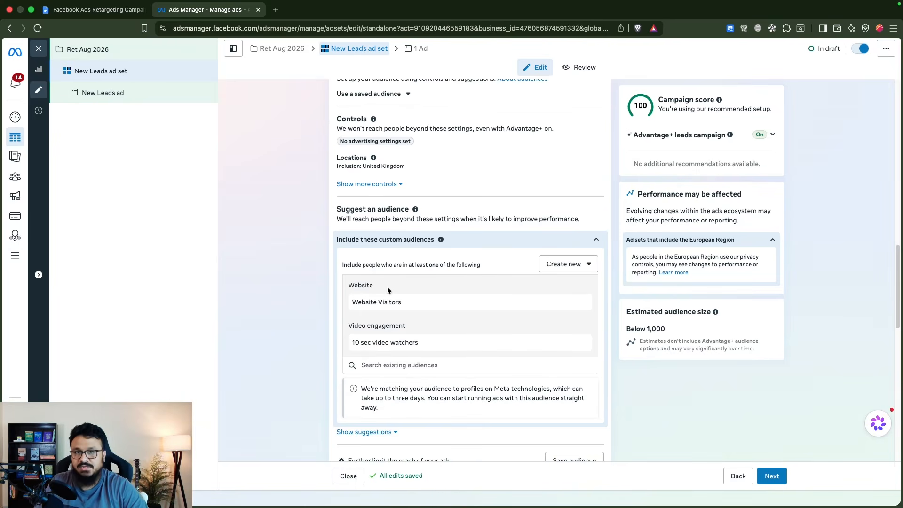
pyautogui.click(568, 264)
pyautogui.click(574, 294)
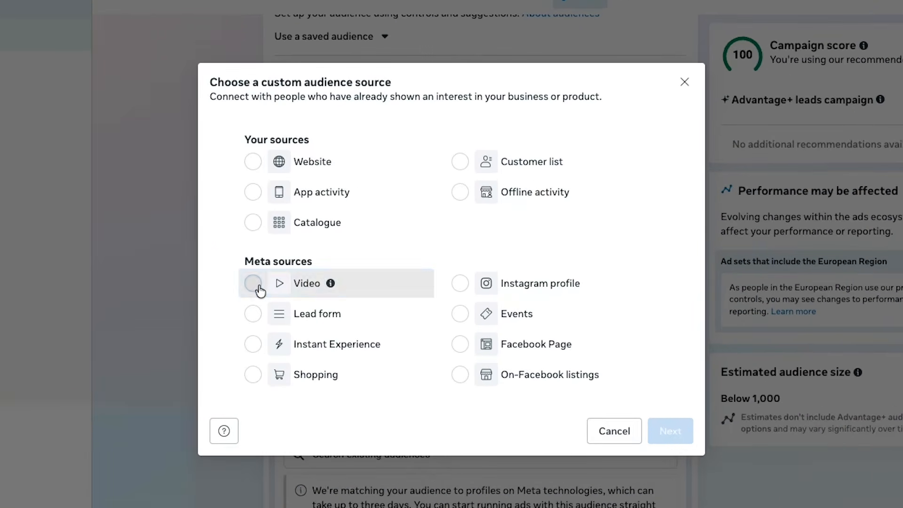
pyautogui.click(350, 254)
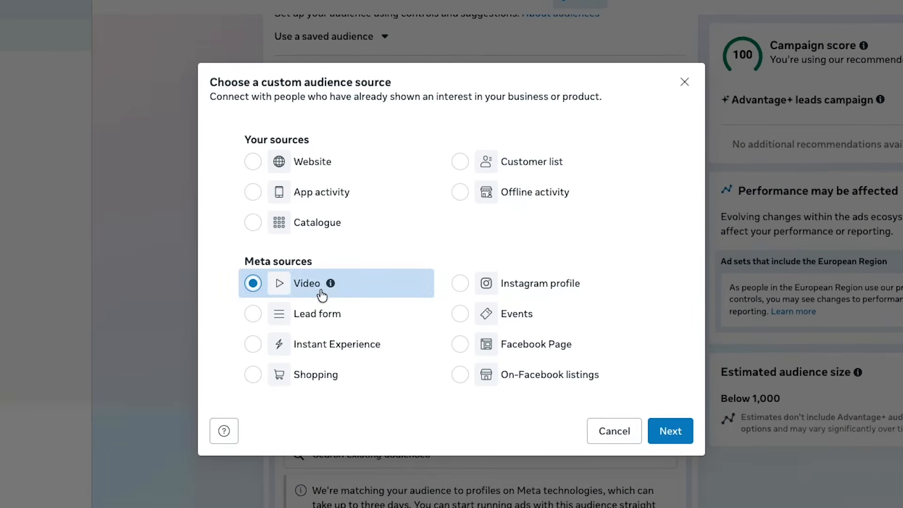
pyautogui.click(670, 431)
pyautogui.click(377, 141)
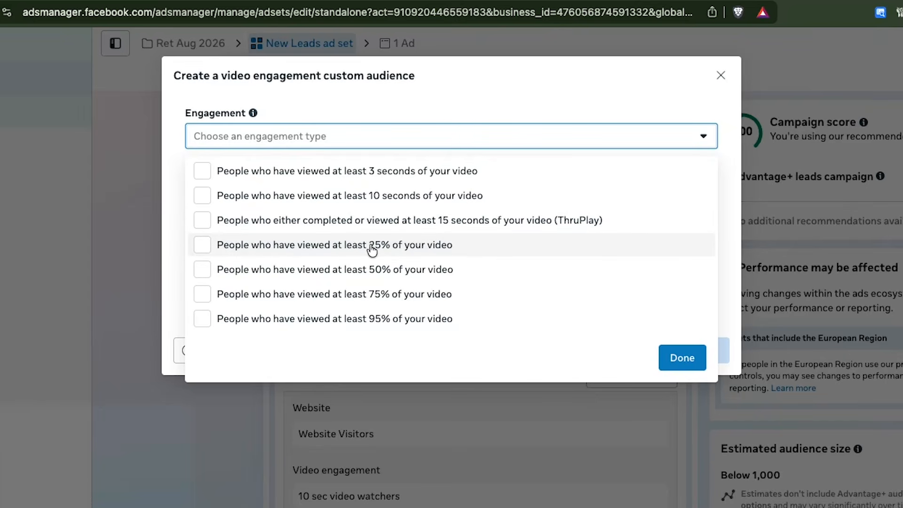
pyautogui.click(721, 76)
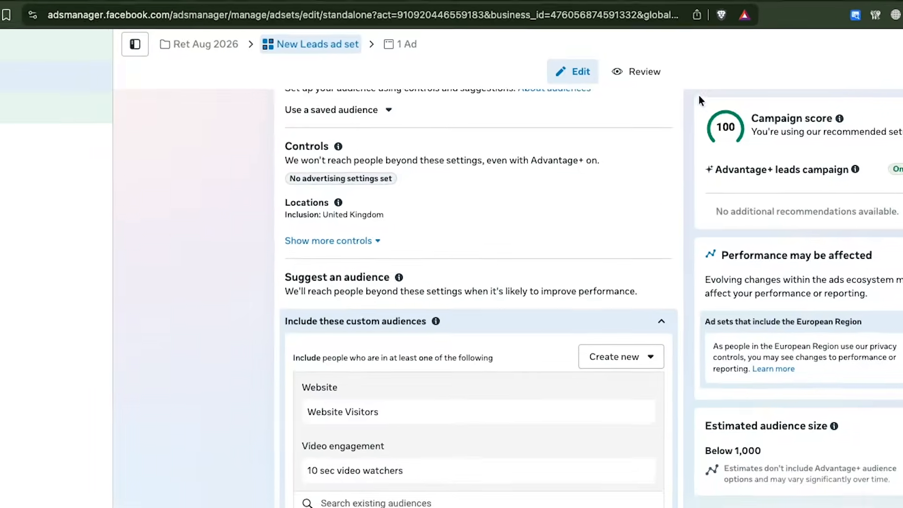
# Start a new custom audience for the ad set from the Instagram profile source
pyautogui.click(579, 288)
pyautogui.click(624, 315)
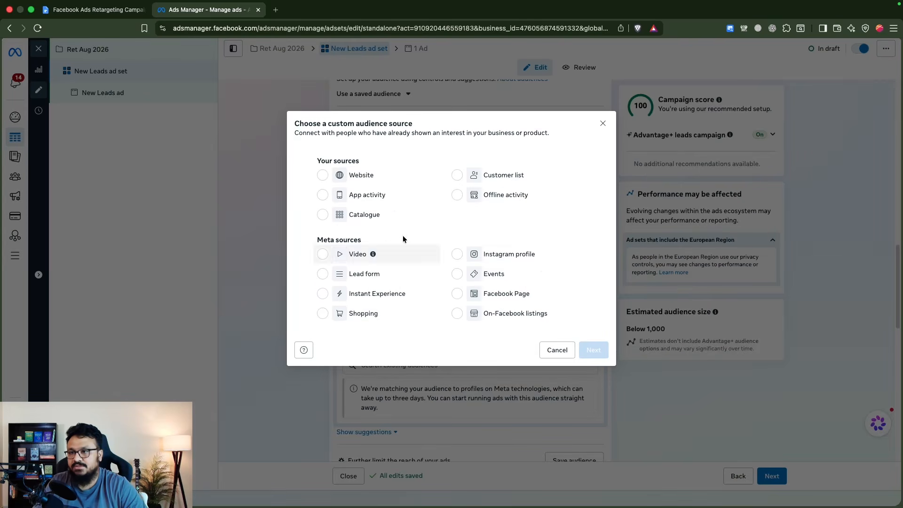
pyautogui.click(457, 254)
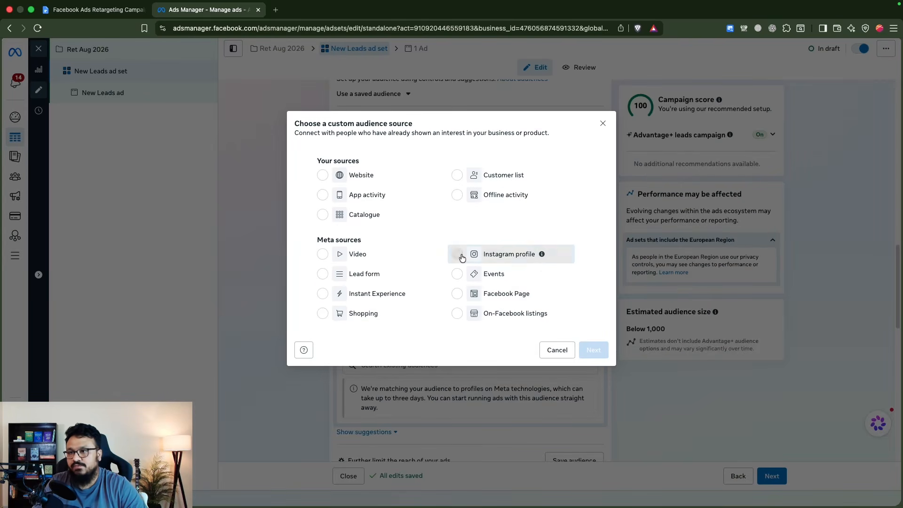
pyautogui.click(594, 349)
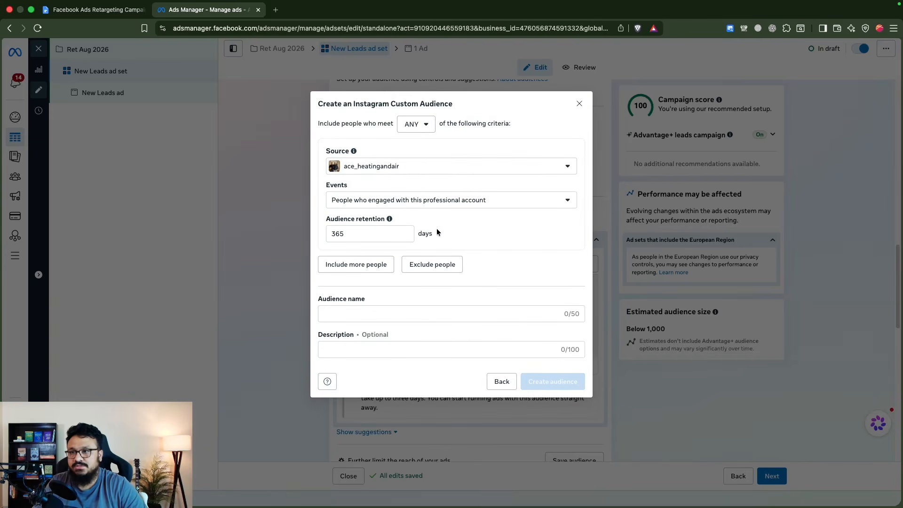
# Choose the account owner's Instagram profile as the source, with the event "People who engaged with this professional account"
pyautogui.click(439, 174)
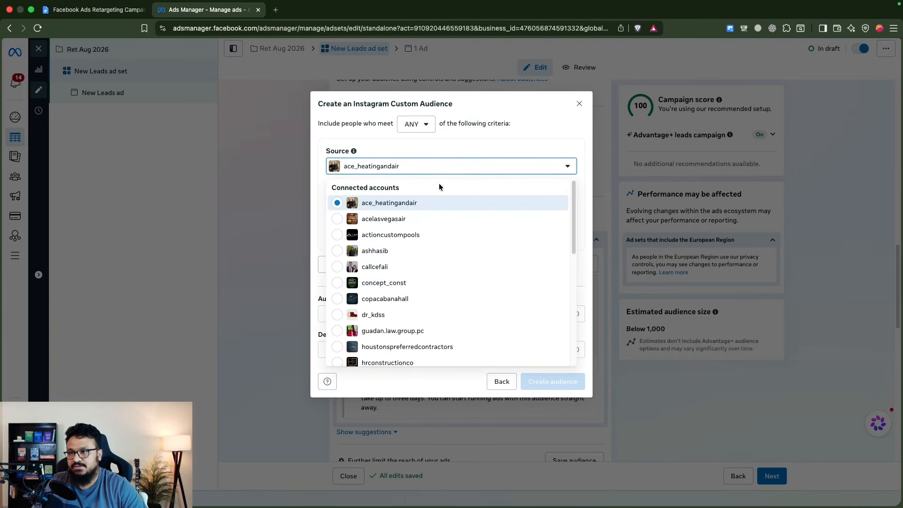
pyautogui.click(404, 253)
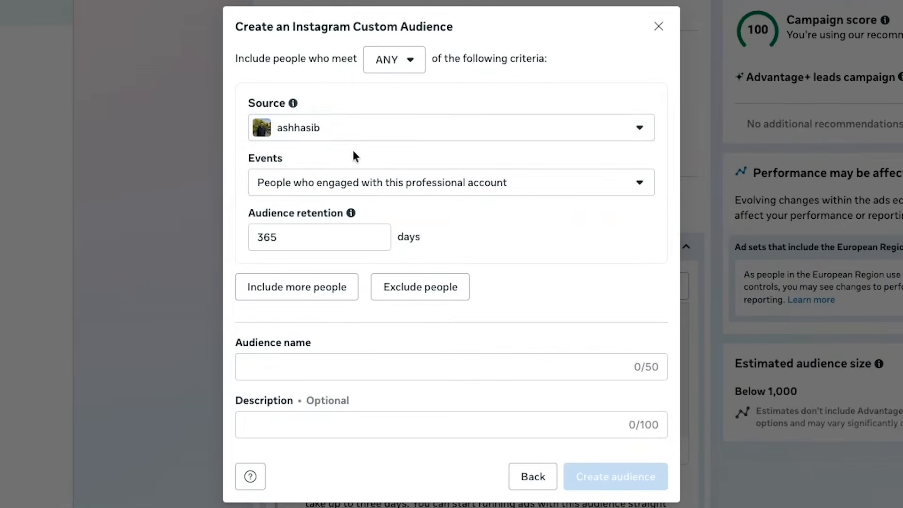
pyautogui.click(329, 183)
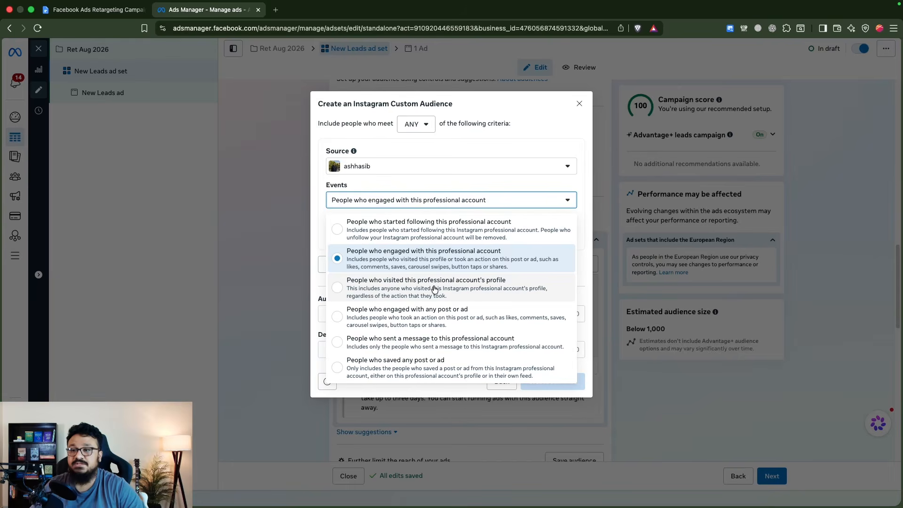
pyautogui.click(453, 262)
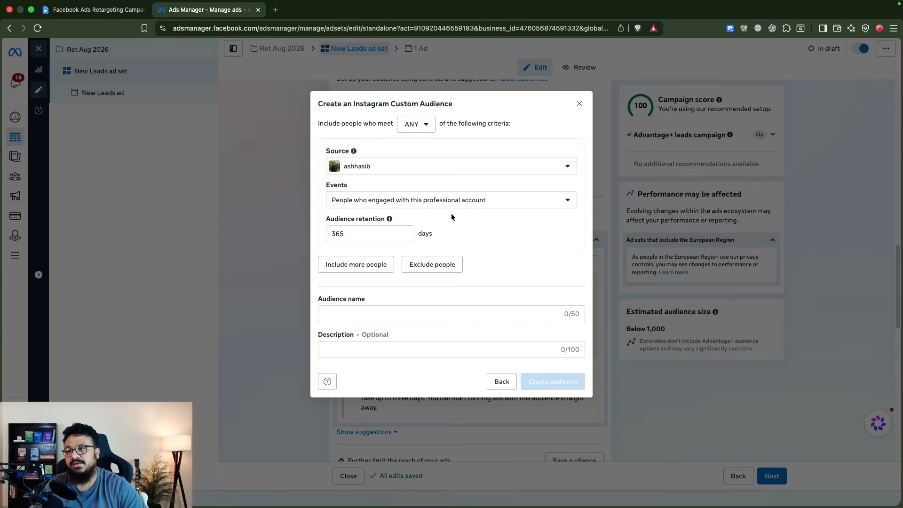
# Name the Instagram engagement audience "Instagram Ret", create it and finish the dialog
pyautogui.click(447, 313)
pyautogui.write('Instagram Ret')
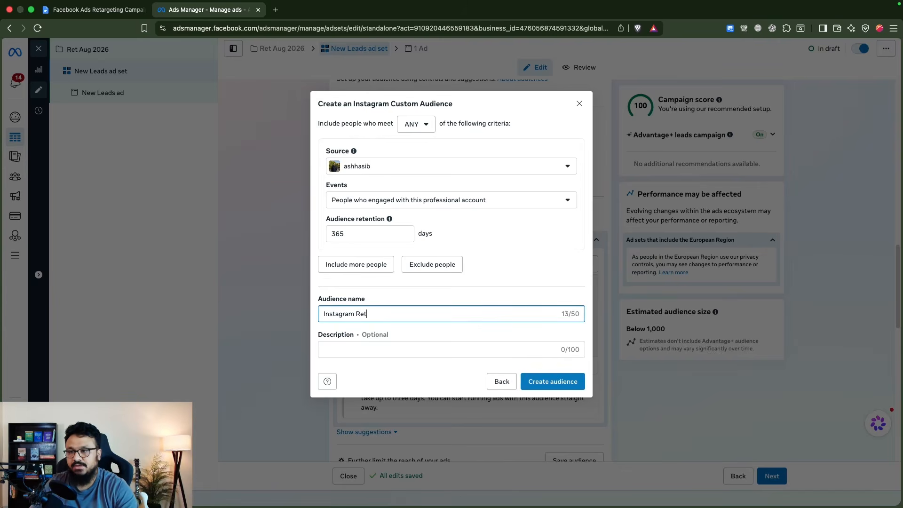
pyautogui.click(537, 380)
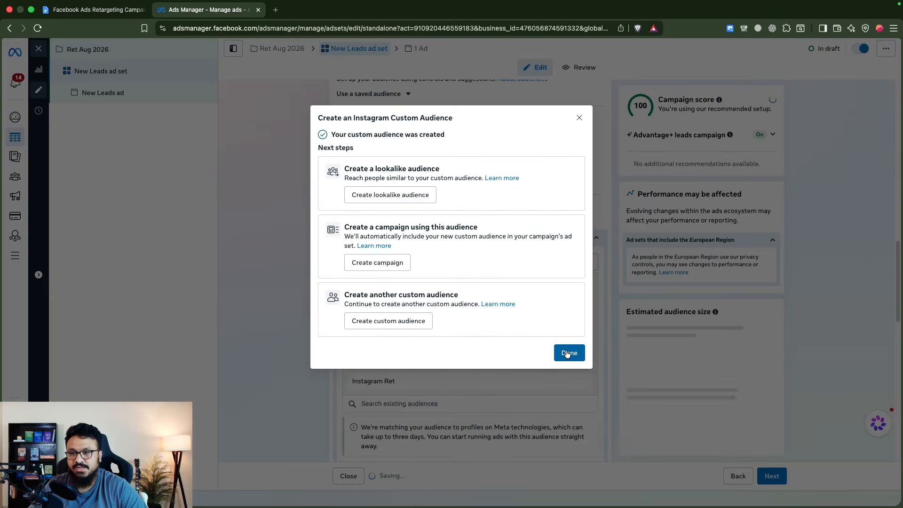
pyautogui.click(568, 353)
pyautogui.click(565, 264)
pyautogui.click(560, 291)
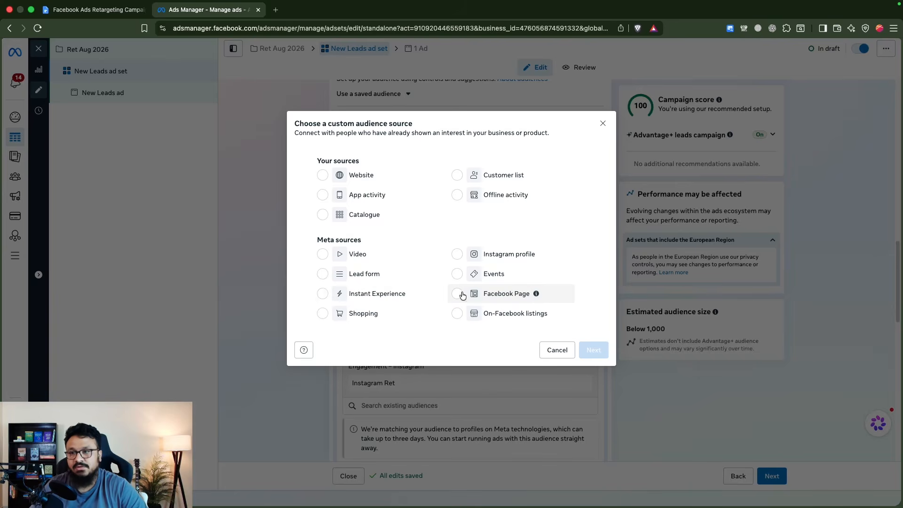
pyautogui.click(461, 295)
pyautogui.click(594, 350)
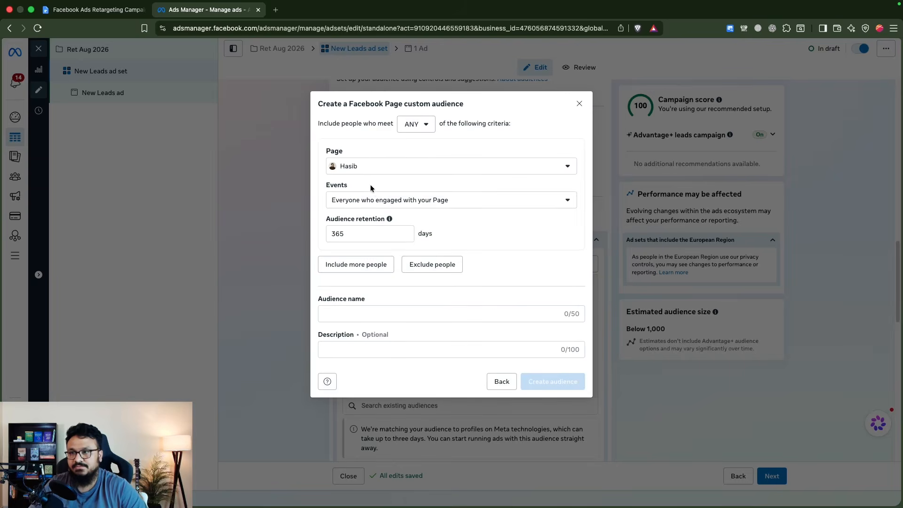
pyautogui.click(338, 234)
pyautogui.doubleClick(338, 233)
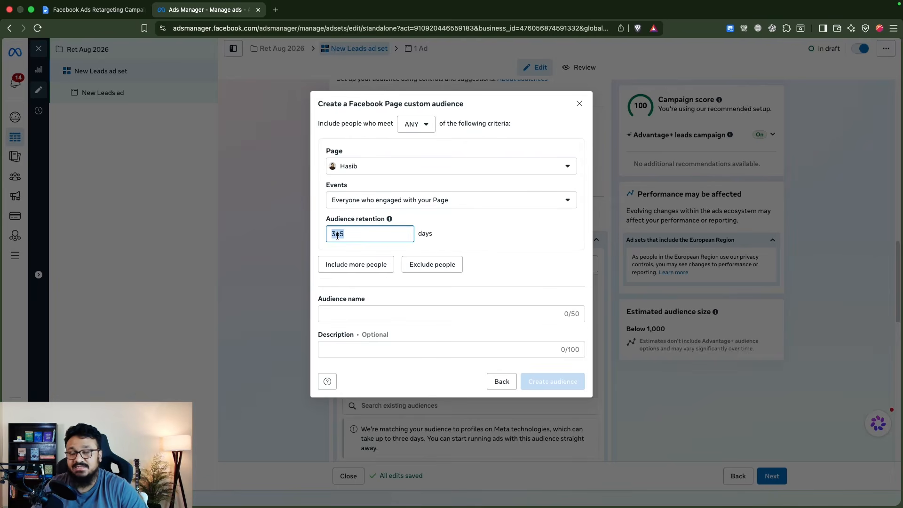
pyautogui.click(415, 199)
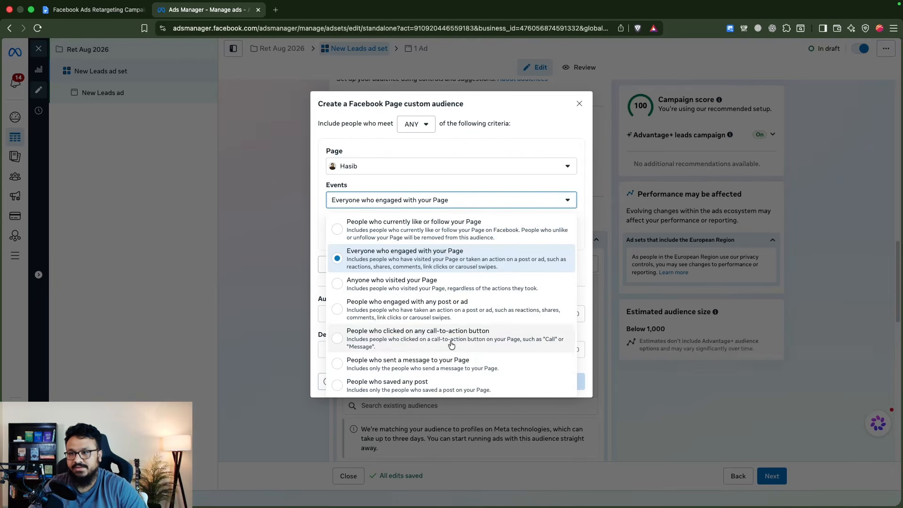
pyautogui.click(468, 183)
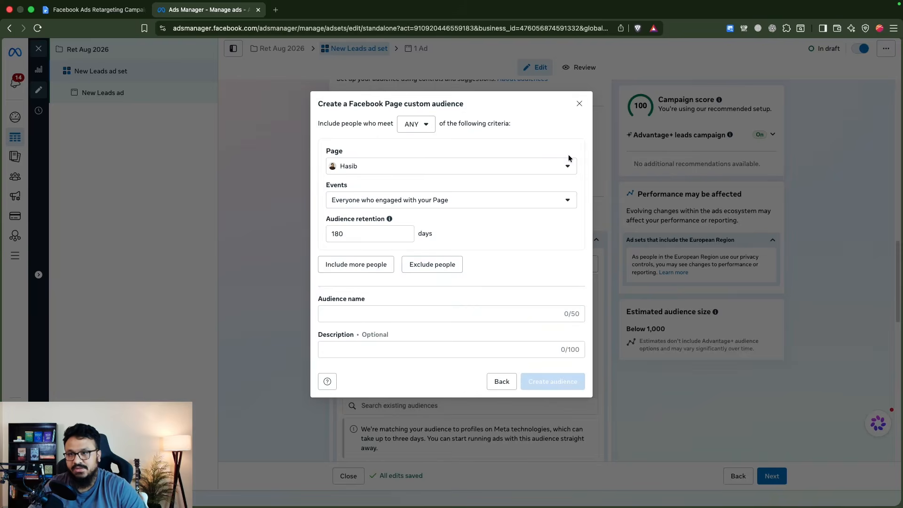
pyautogui.click(579, 104)
# Try a lead form custom audience of anyone who opened "Lead Form 27 Oct" on the account owner's Facebook Page
pyautogui.click(563, 264)
pyautogui.click(557, 296)
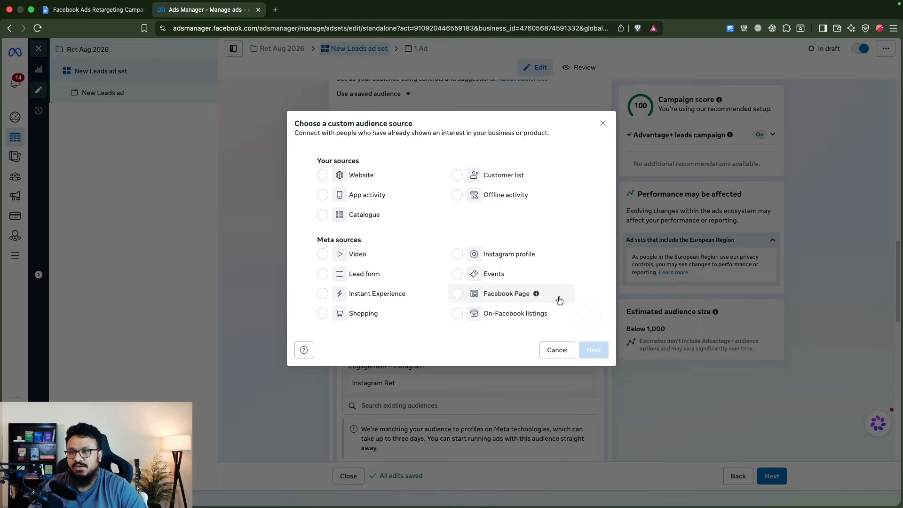
pyautogui.click(323, 275)
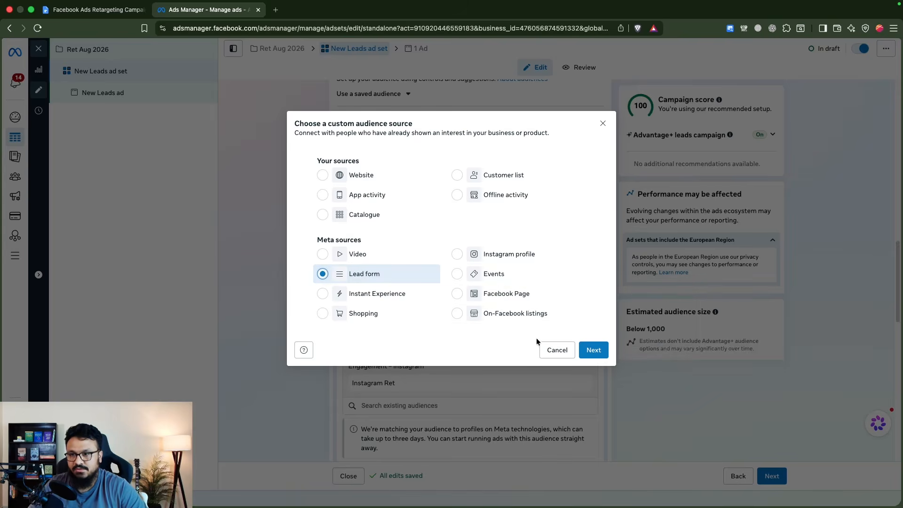
pyautogui.click(594, 350)
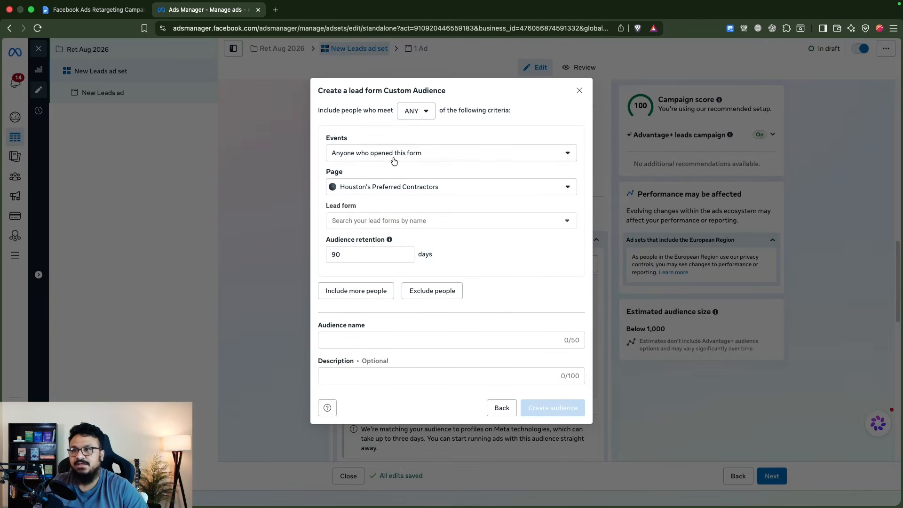
pyautogui.click(398, 189)
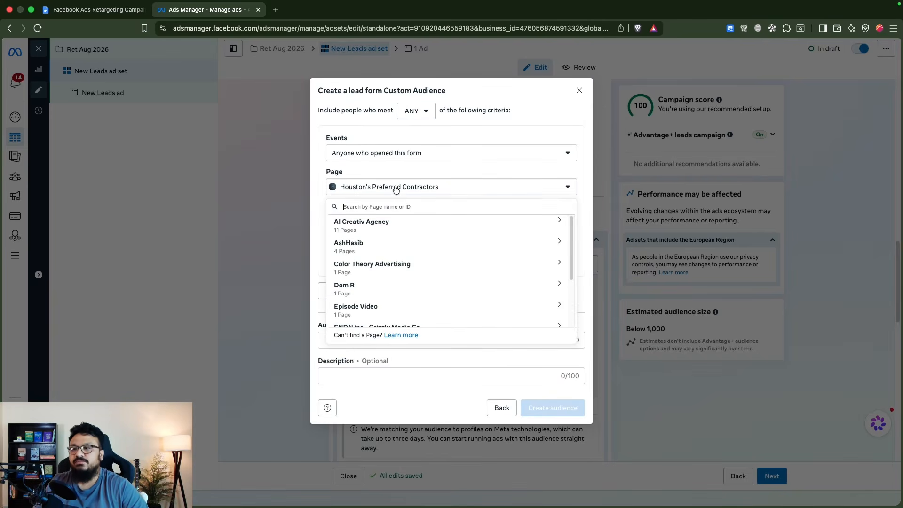
pyautogui.write('Has')
pyautogui.click(372, 245)
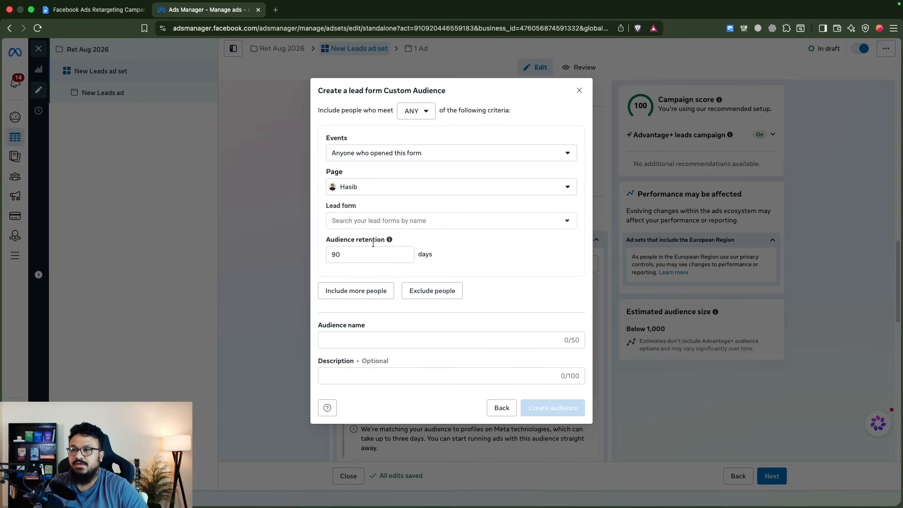
pyautogui.click(375, 227)
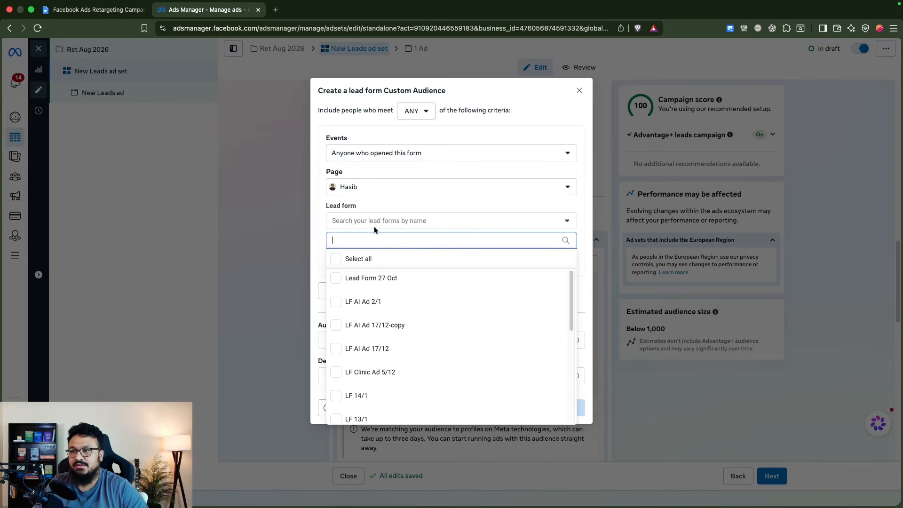
pyautogui.click(344, 281)
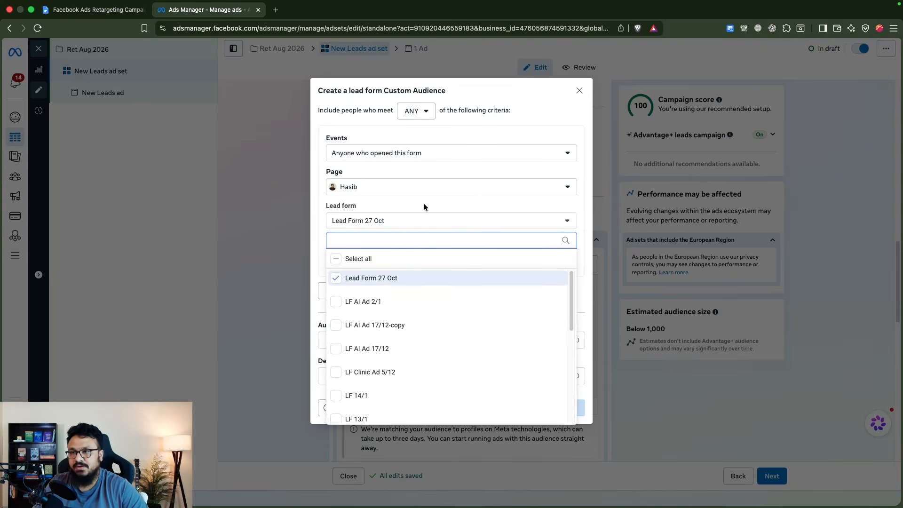
pyautogui.click(423, 206)
# Try to set the lead form audience's retention to 180 days, and discard the audience without creating it
pyautogui.doubleClick(339, 254)
pyautogui.write('1')
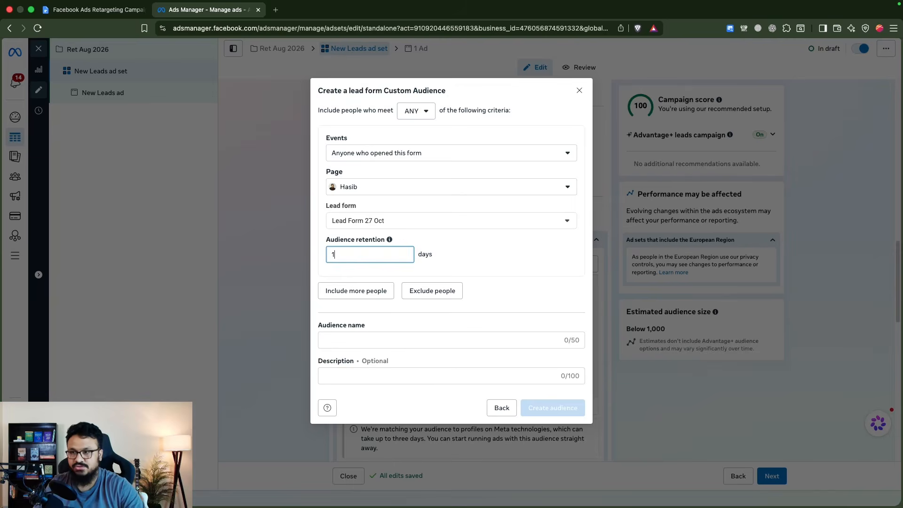
pyautogui.write('80')
pyautogui.click(340, 262)
pyautogui.doubleClick(339, 256)
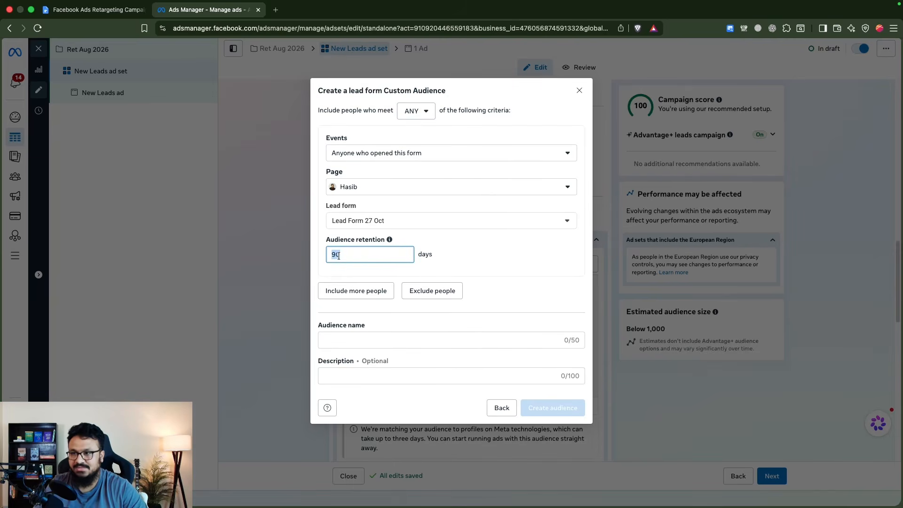
pyautogui.click(477, 272)
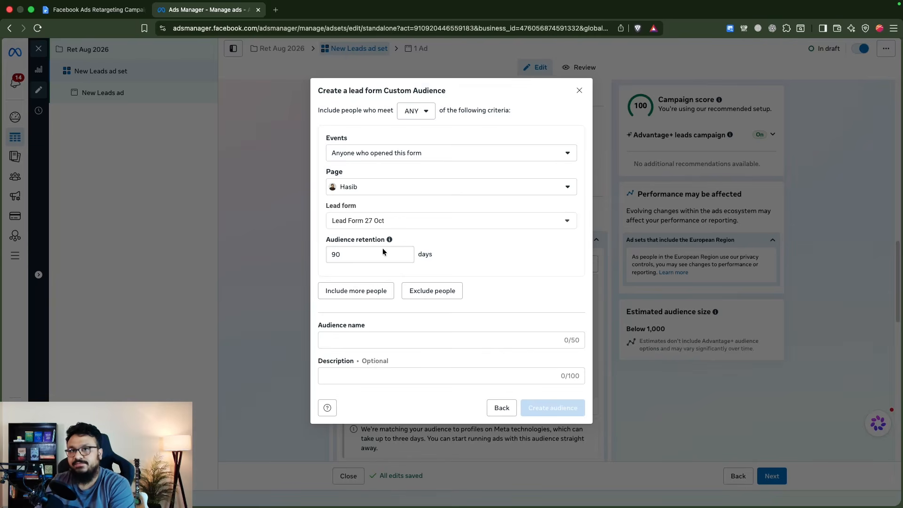
pyautogui.click(399, 338)
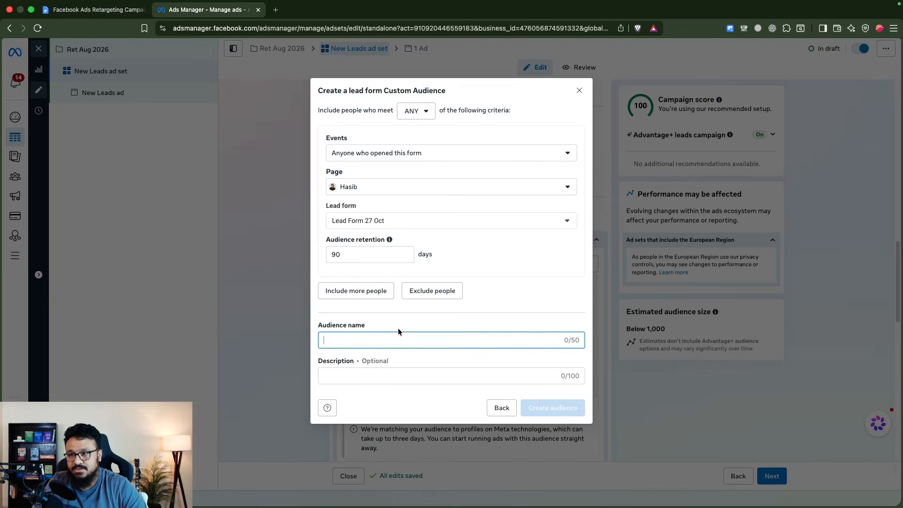
pyautogui.click(579, 91)
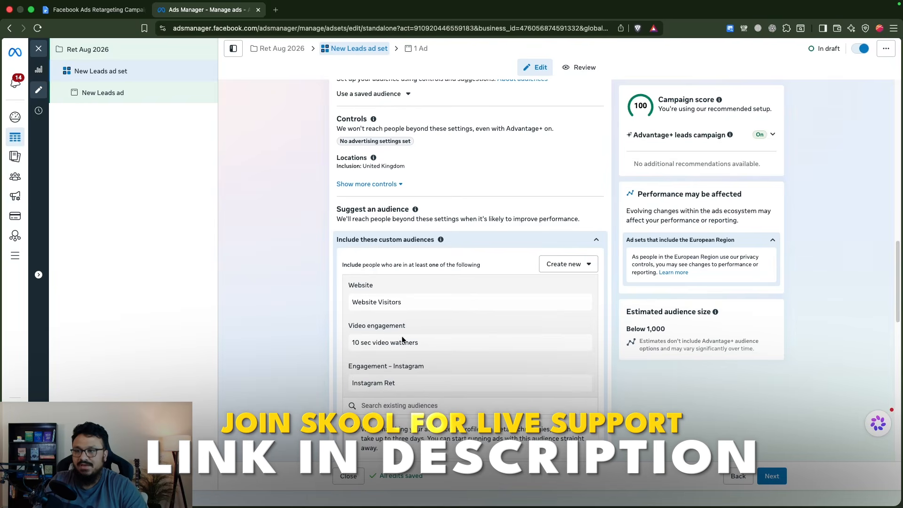
# Look at the New Leads ad's setup and return to the New Leads ad set
pyautogui.scroll(-2, 404, 289)
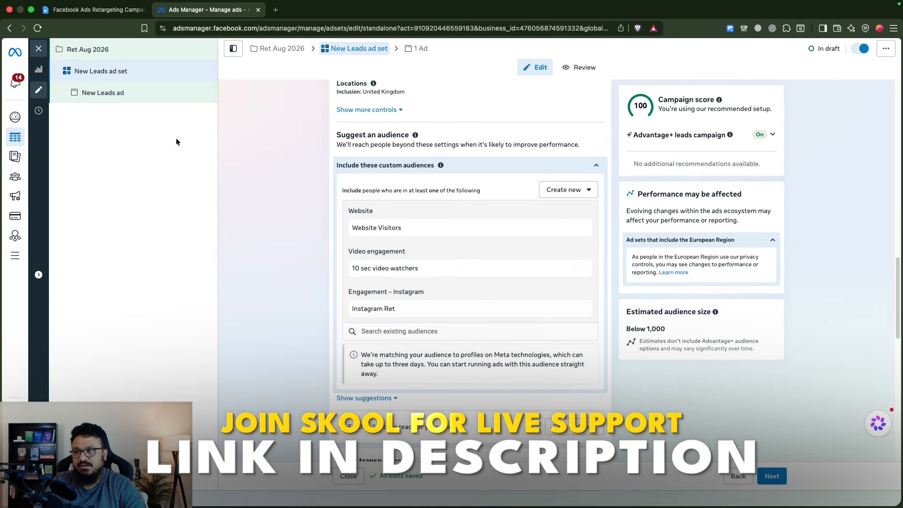
pyautogui.click(141, 95)
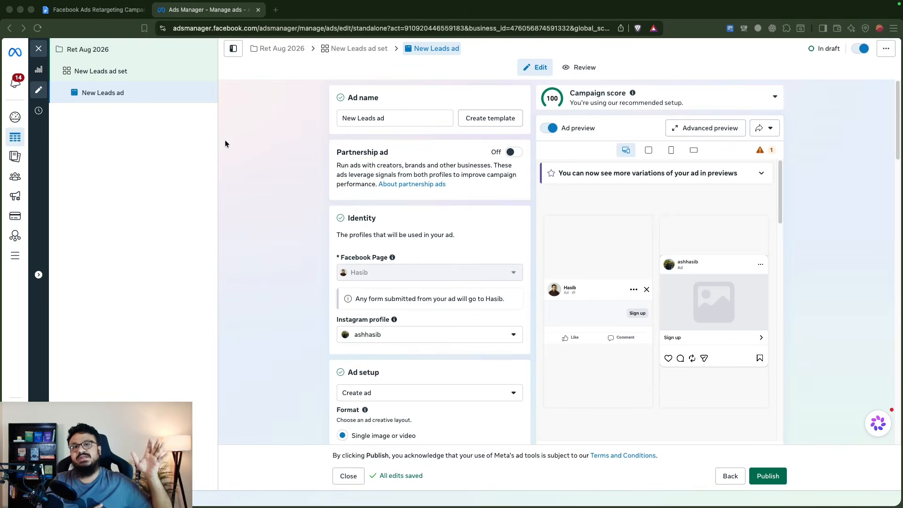
pyautogui.click(137, 71)
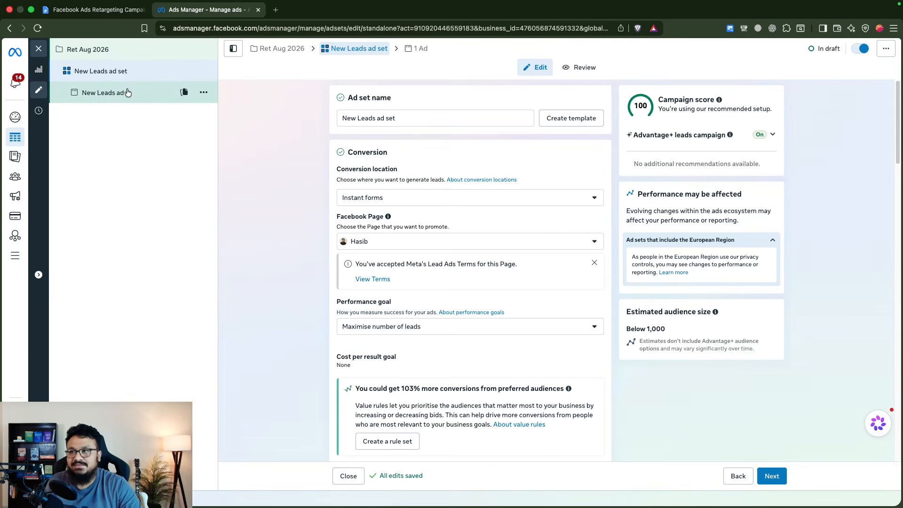
# Switch to the "Facebook Ads Retargeting Campaign" document in Google Docs and review the "Types of Retargeting Ads" section
pyautogui.click(103, 8)
pyautogui.scroll(-15, 367, 299)
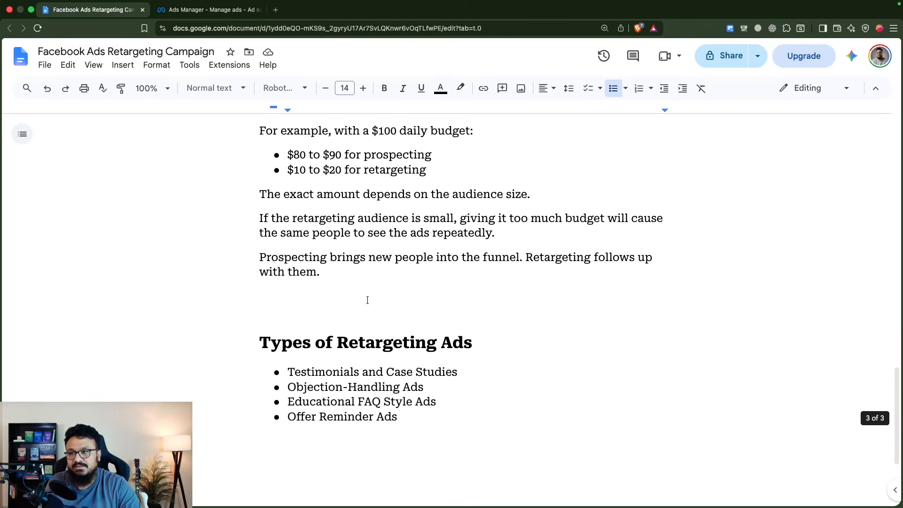
pyautogui.scroll(2, 366, 402)
pyautogui.scroll(-1, 365, 400)
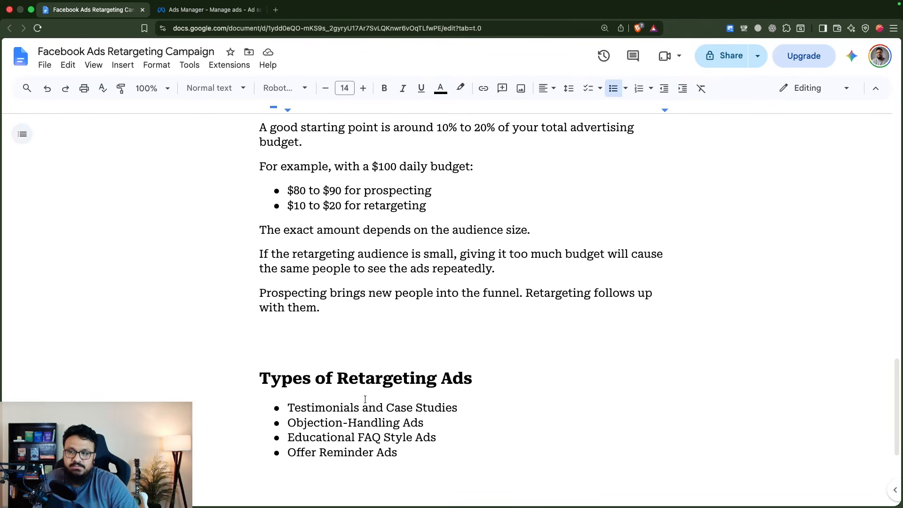
pyautogui.doubleClick(365, 404)
pyautogui.scroll(-2, 373, 383)
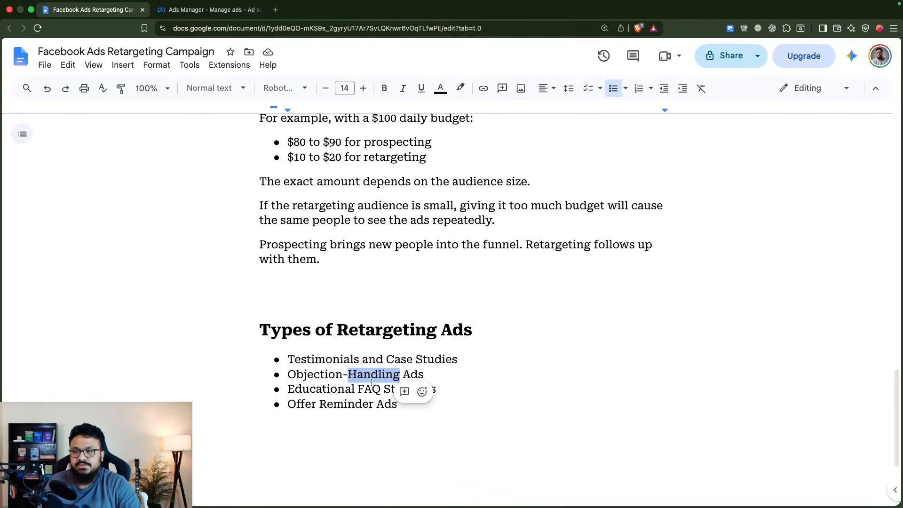
pyautogui.click(364, 368)
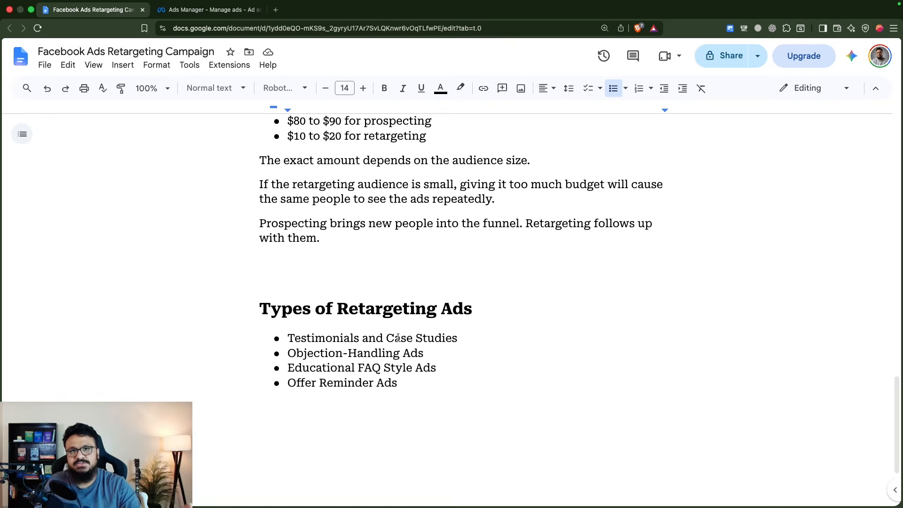
pyautogui.scroll(15, 401, 256)
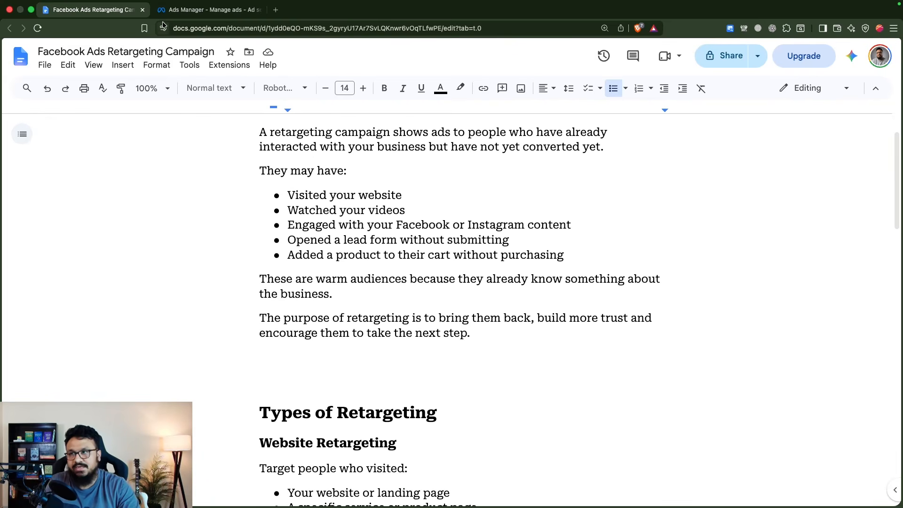
# Switch back to Ads Manager and open the New Leads ad at its instant form settings
pyautogui.hotkey('ctrl', 'Tab')
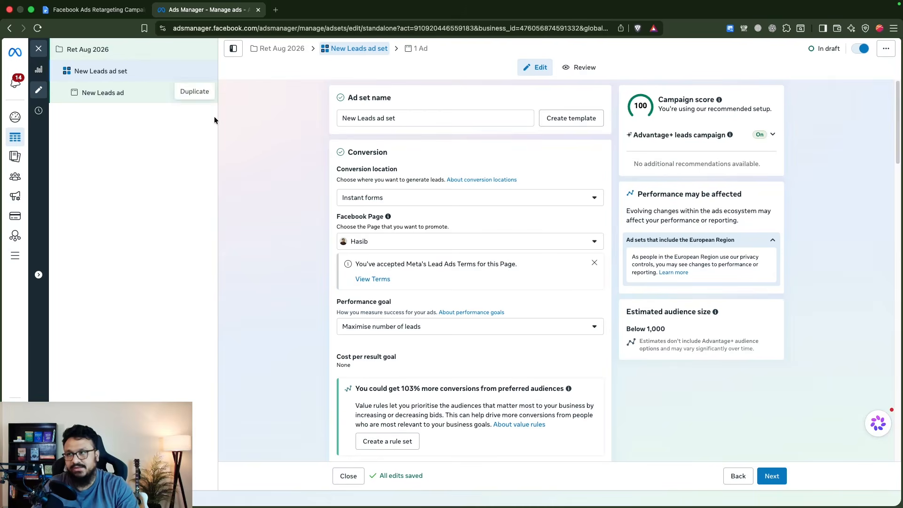
pyautogui.click(136, 96)
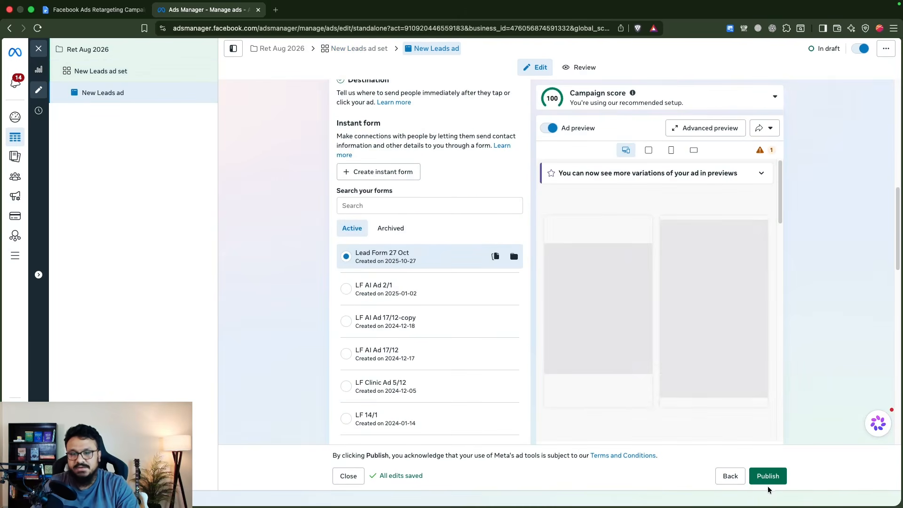